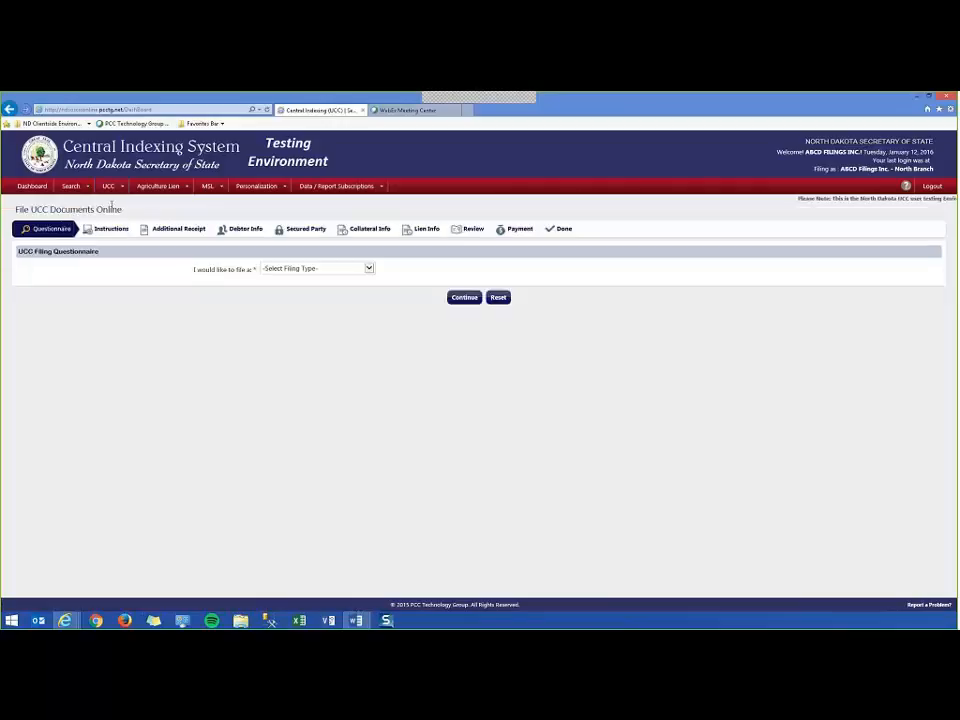
Start a UCC-3 Amendment of type Continuation and paste the initial financing statement number.
left_click(366, 268)
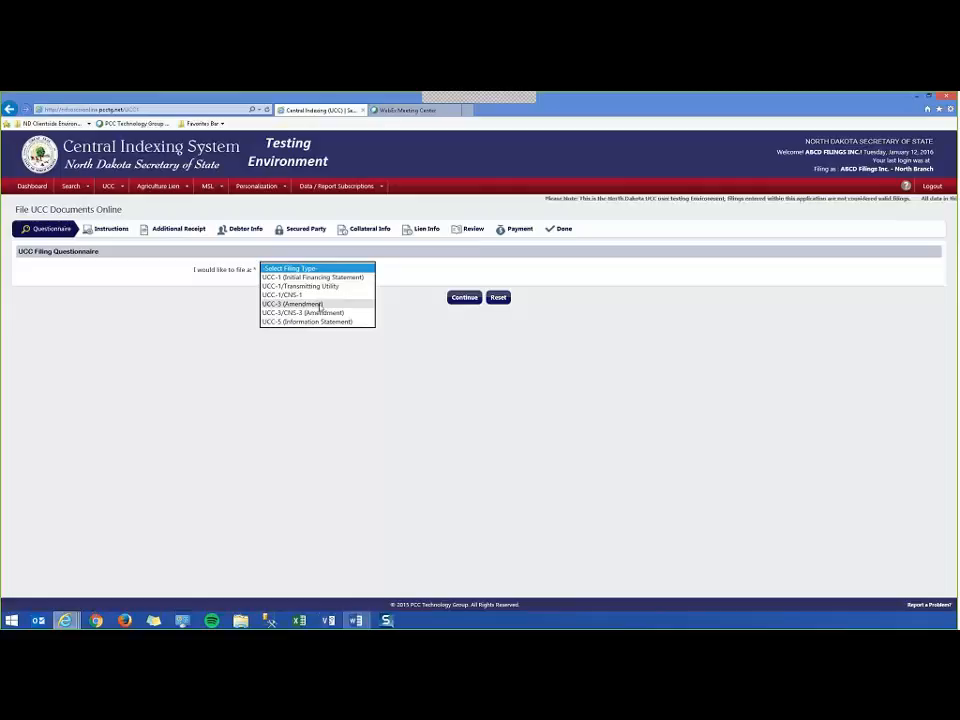
left_click(305, 304)
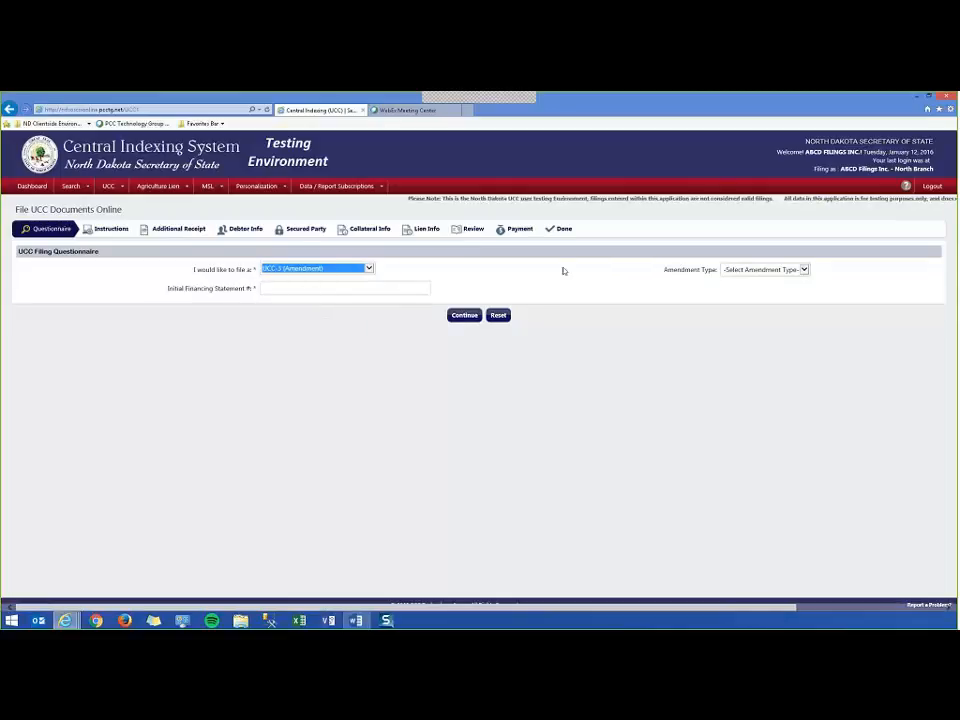
left_click(765, 271)
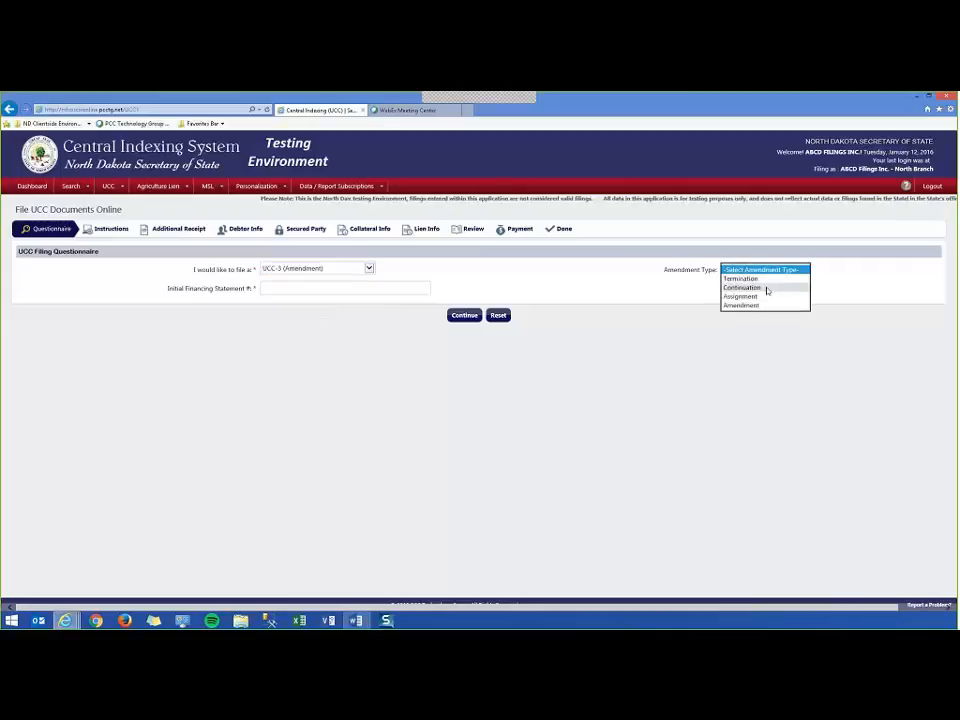
left_click(767, 288)
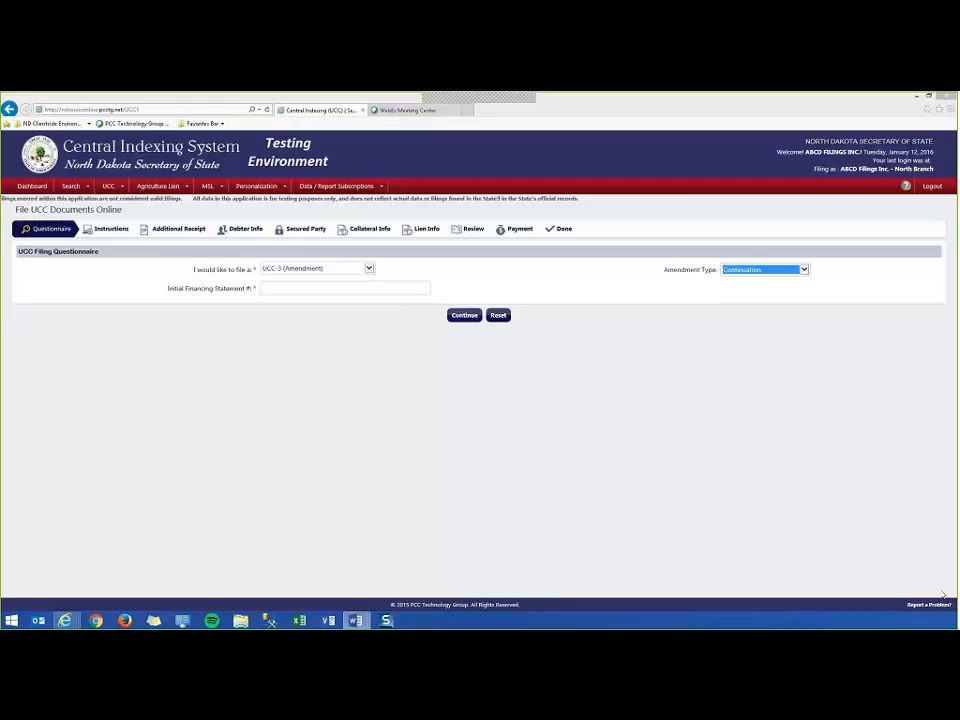
left_click(301, 287)
key("ctrl+v")
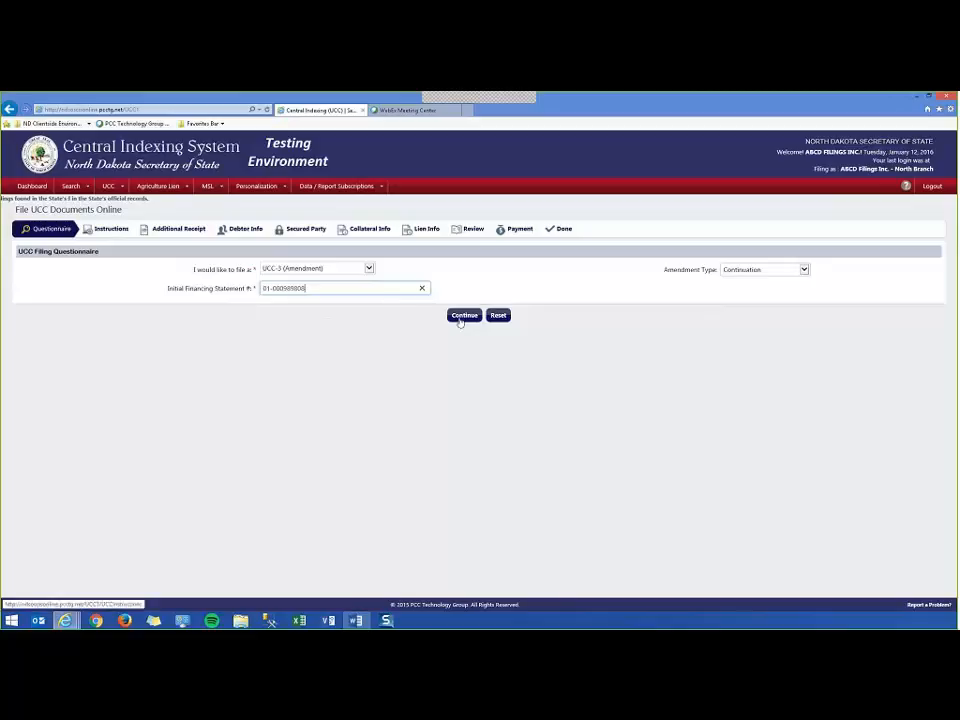
left_click(462, 316)
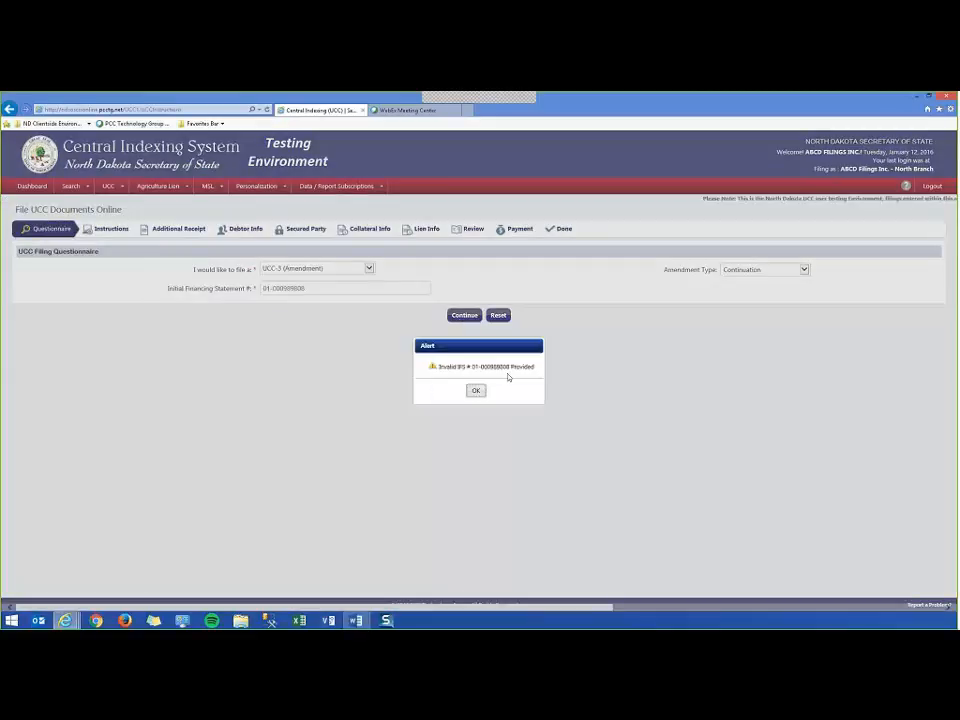
left_click(478, 392)
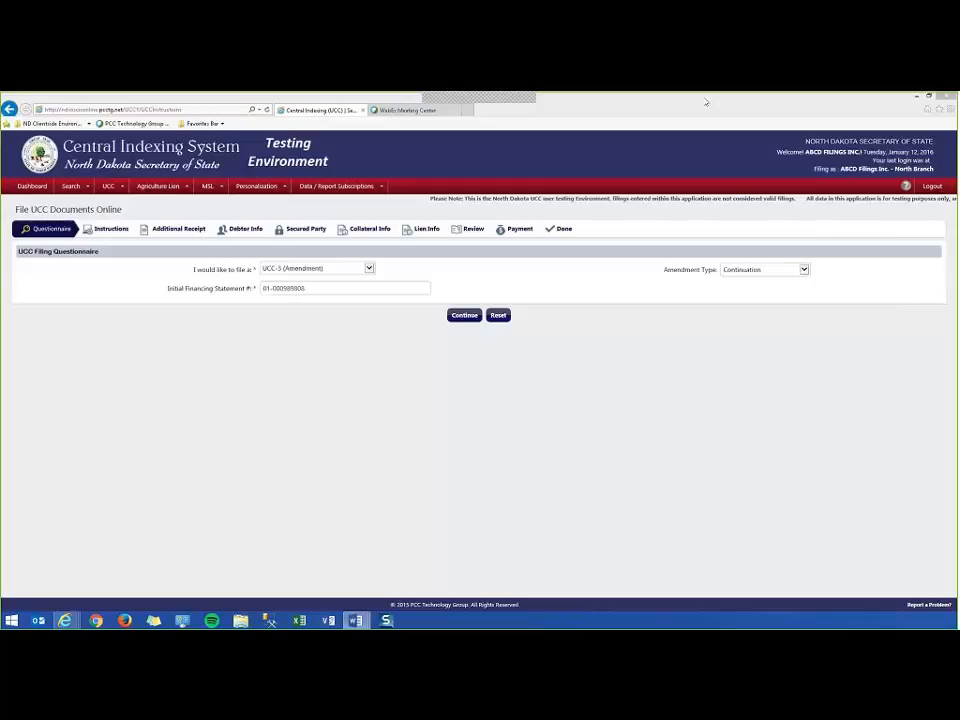
left_click(316, 288)
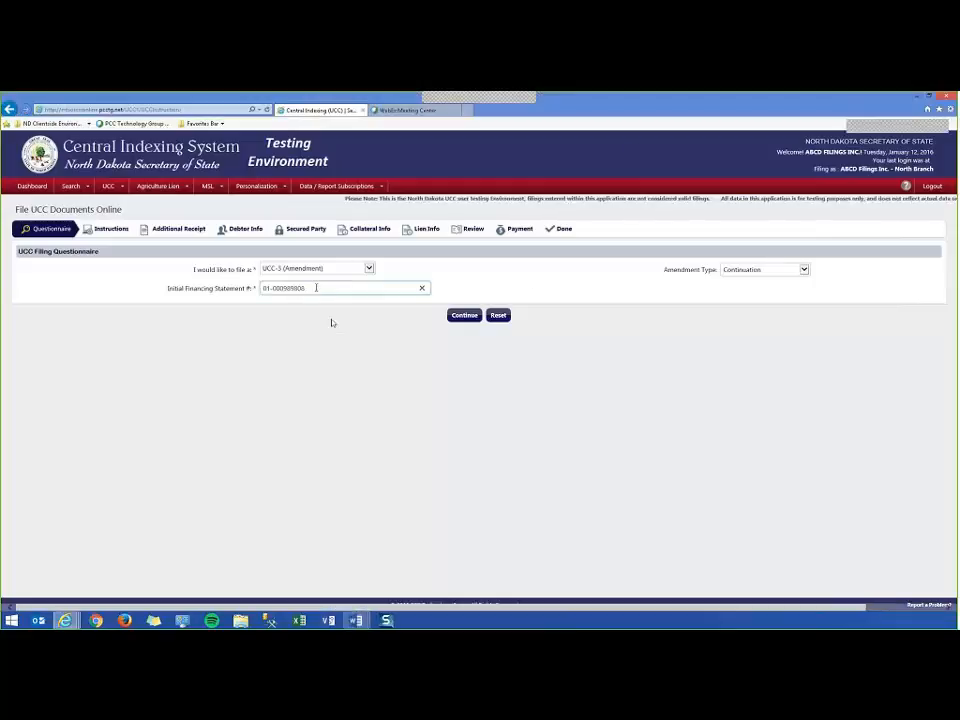
left_click_drag(316, 288, 255, 292)
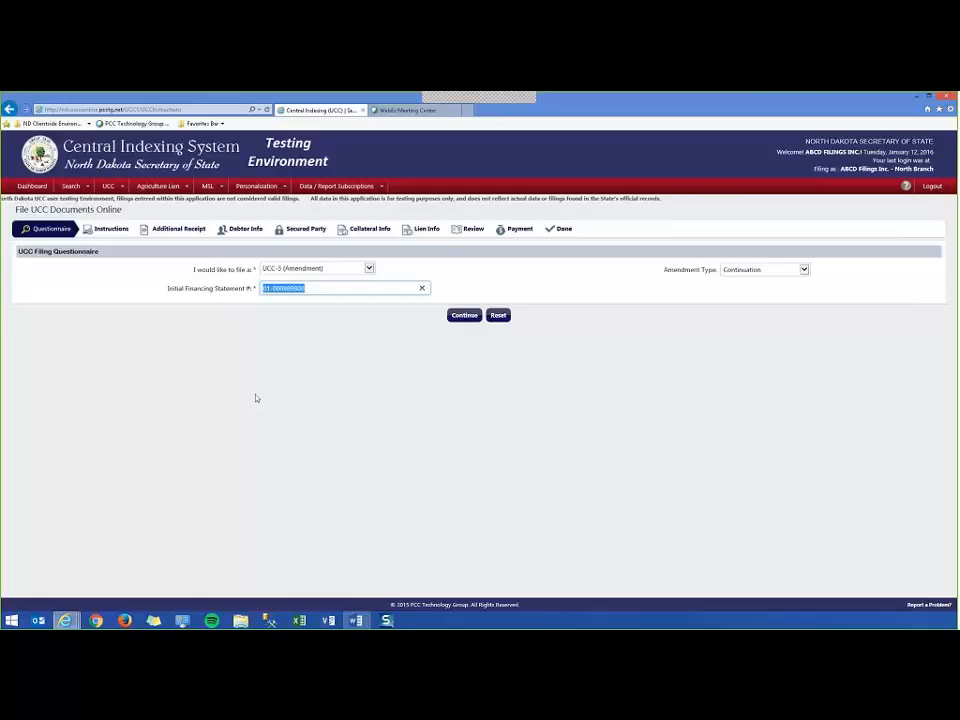
key("ctrl+v")
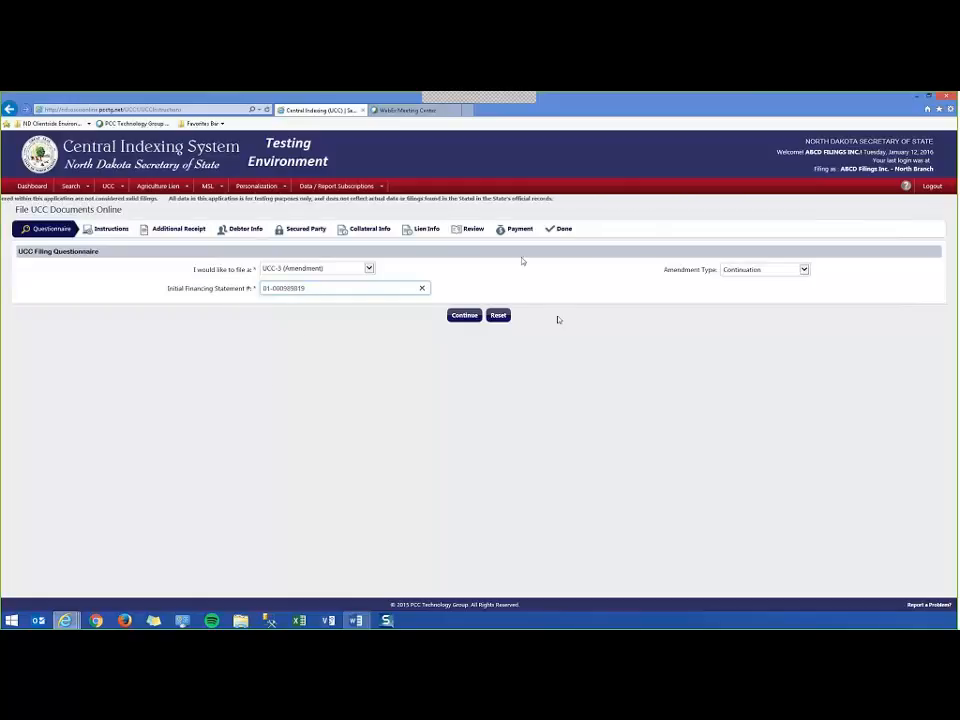
left_click(468, 316)
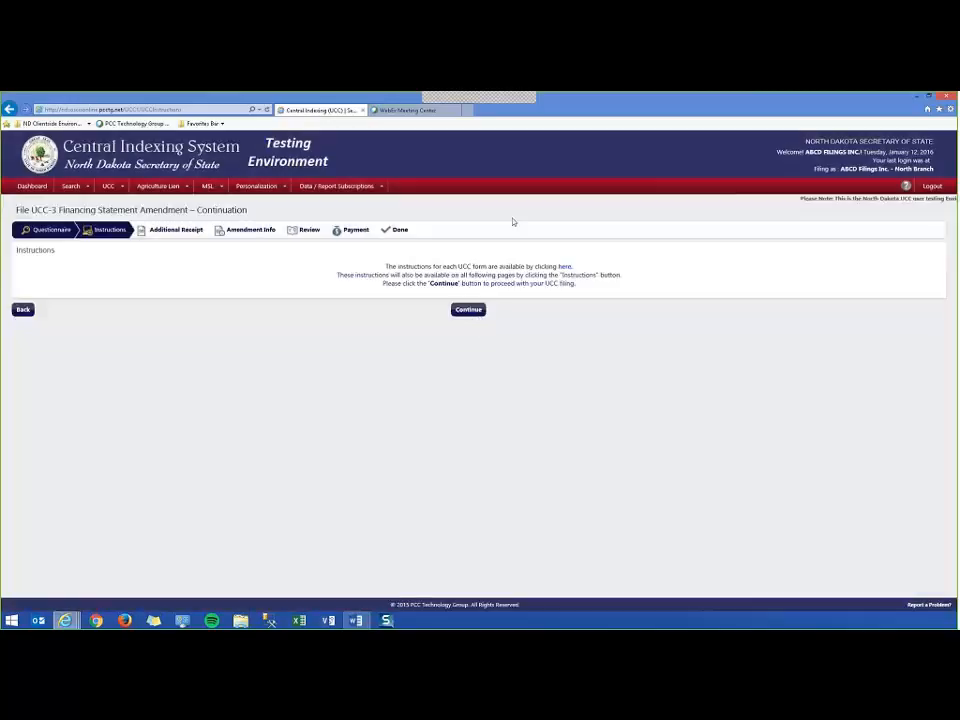
Skip the receipt copy, accept the amendment details, and verify BANK OF HAZELTON as authorizing party.
left_click(468, 309)
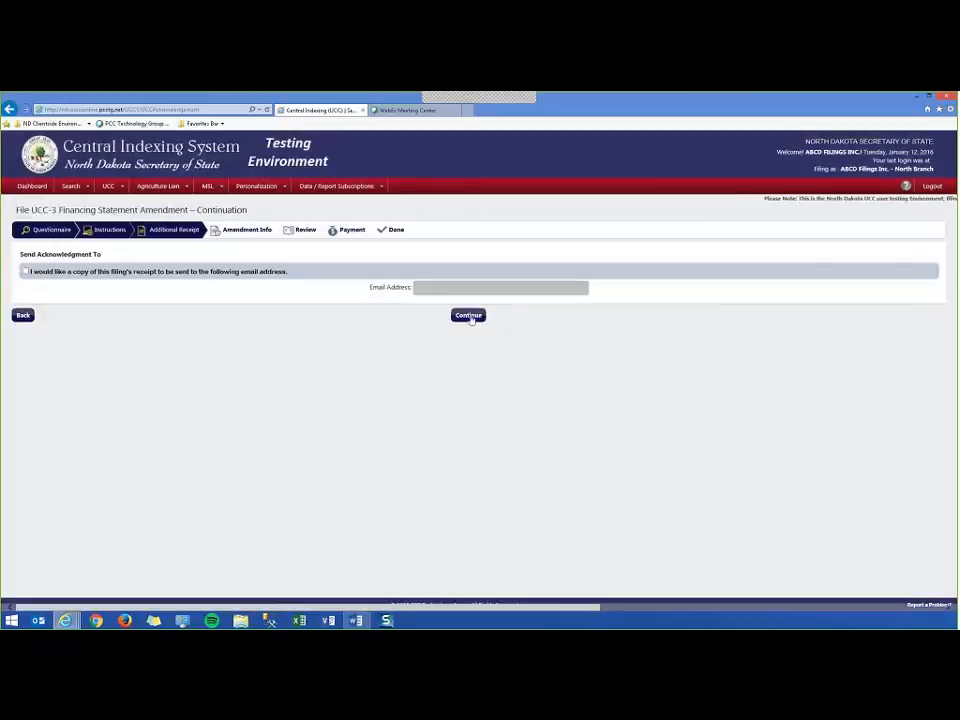
left_click(470, 315)
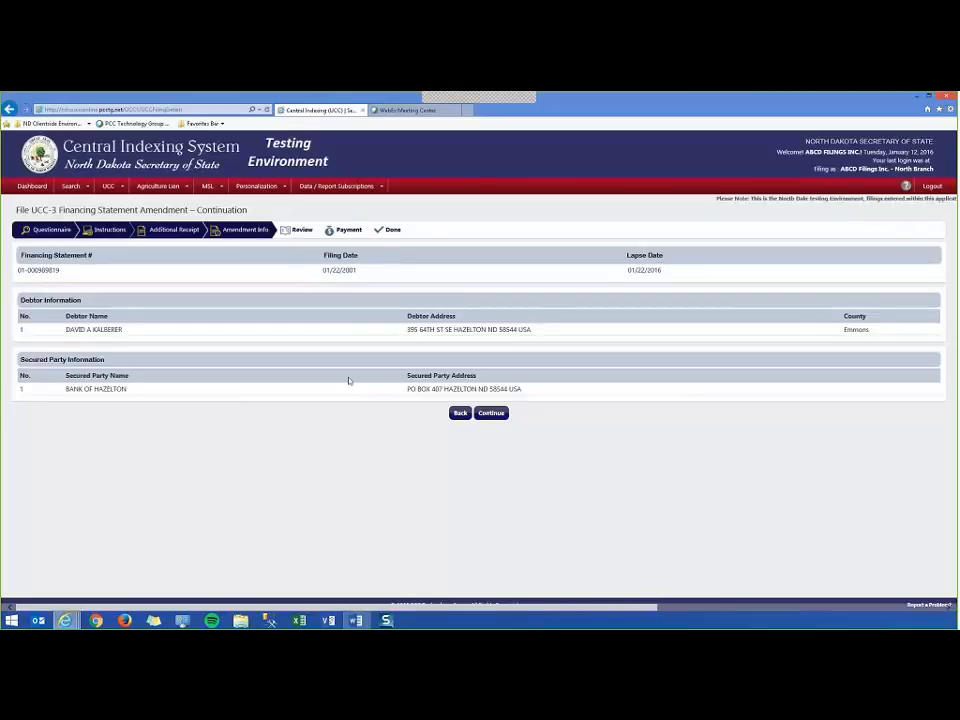
left_click(491, 413)
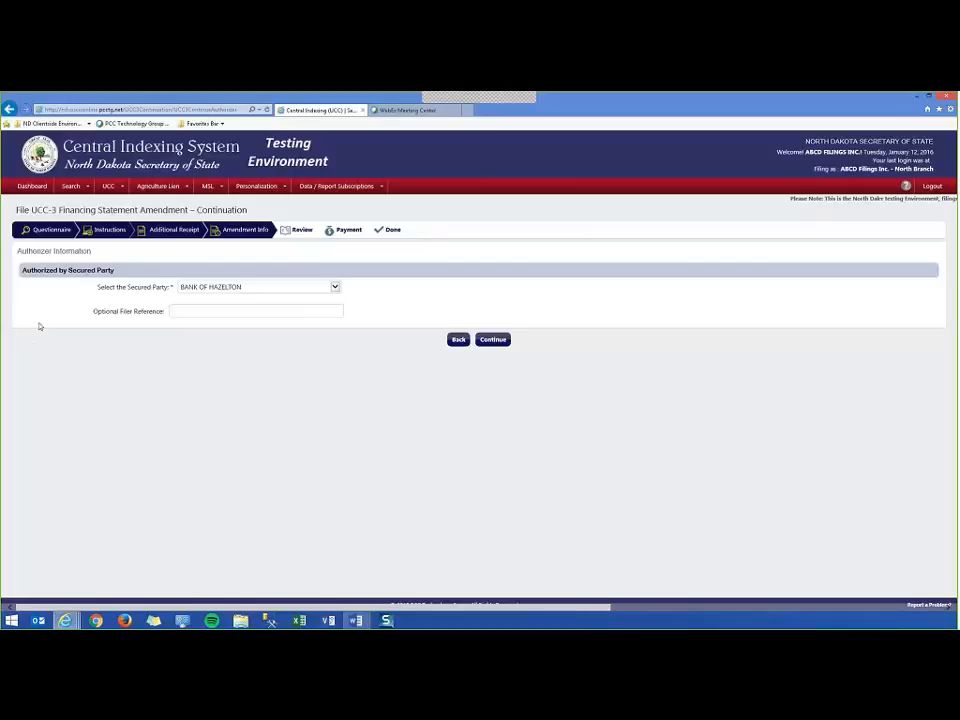
left_click(335, 288)
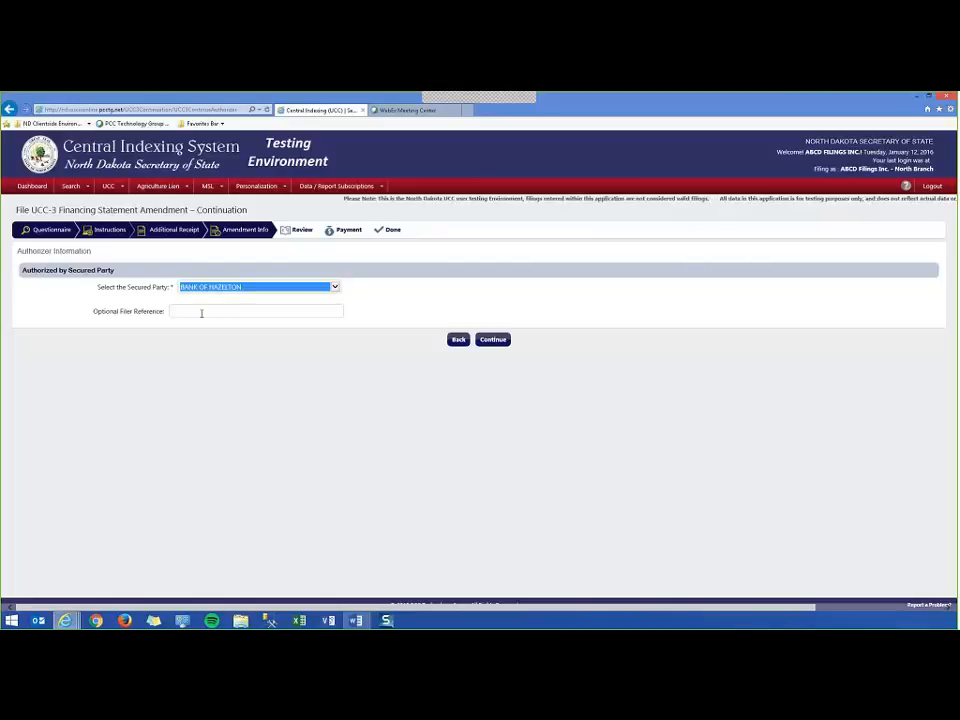
left_click(201, 313)
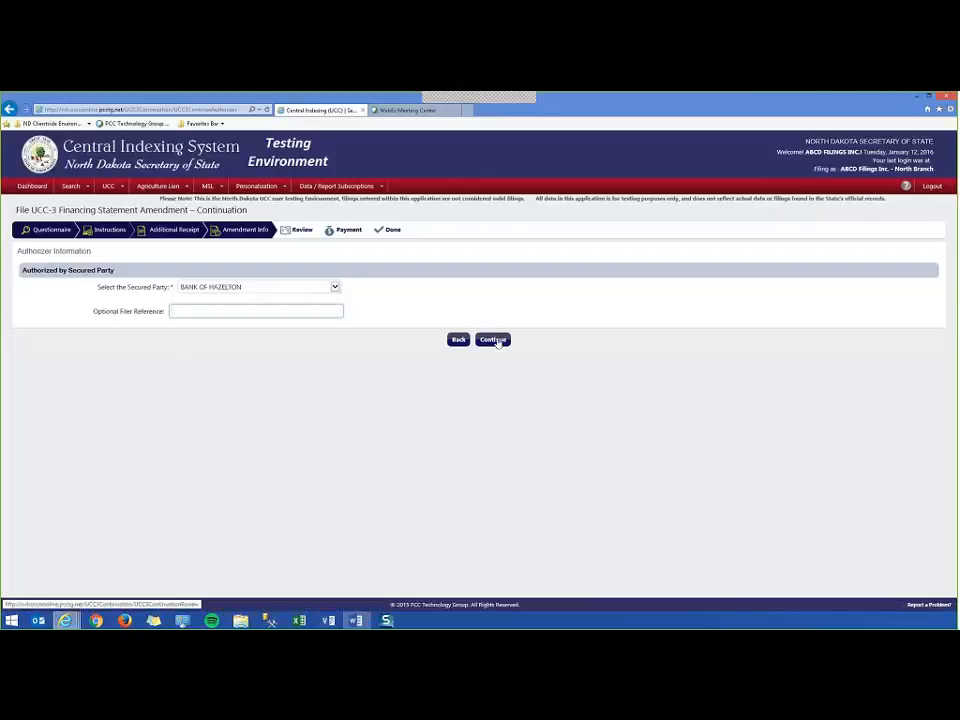
Process the filing and pay by credit card, entering the card number and billing ZIP 58501.
left_click(493, 340)
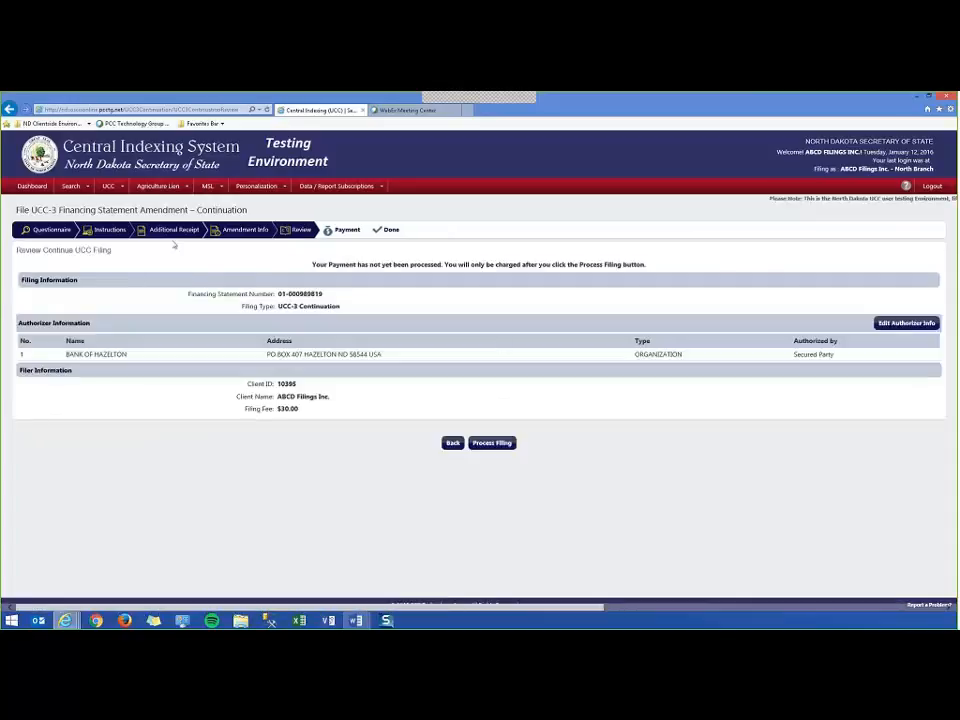
left_click(492, 443)
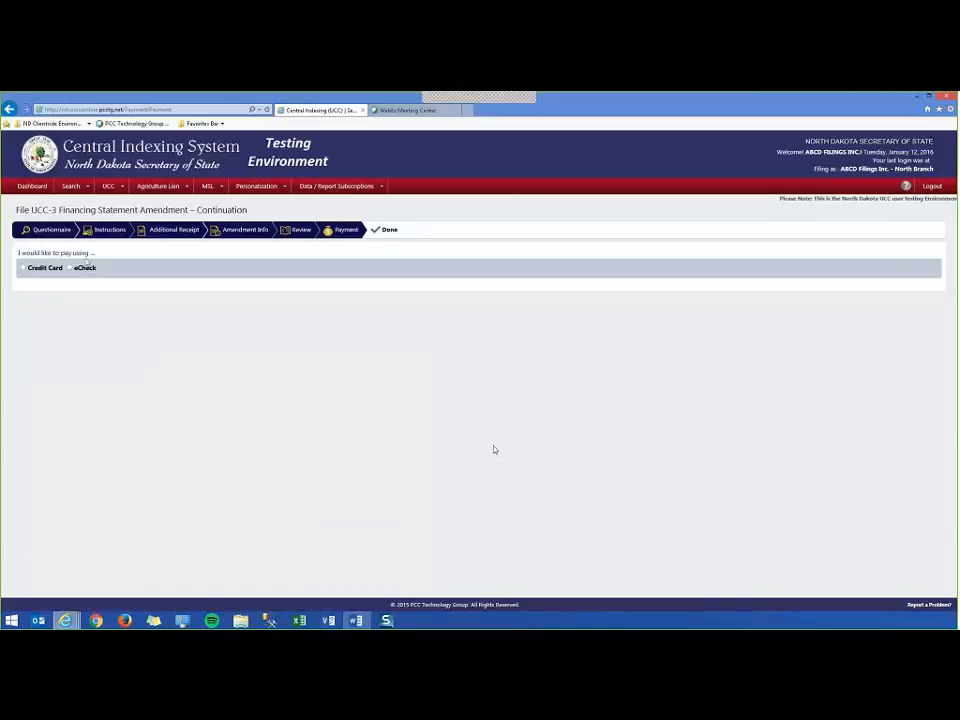
left_click(23, 268)
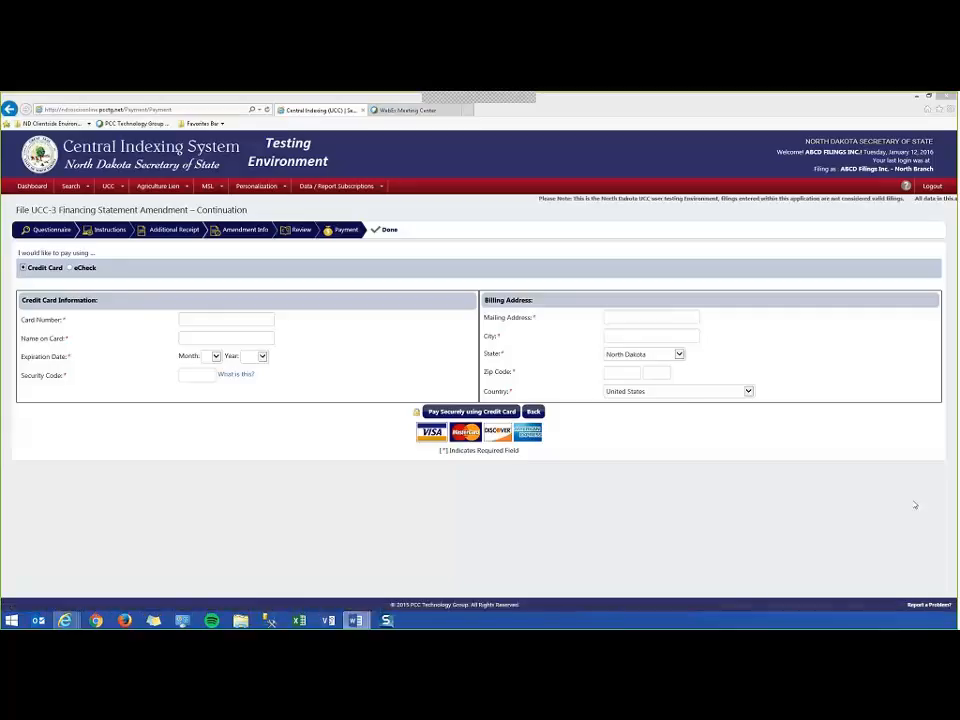
left_click(245, 321)
key("ctrl+v")
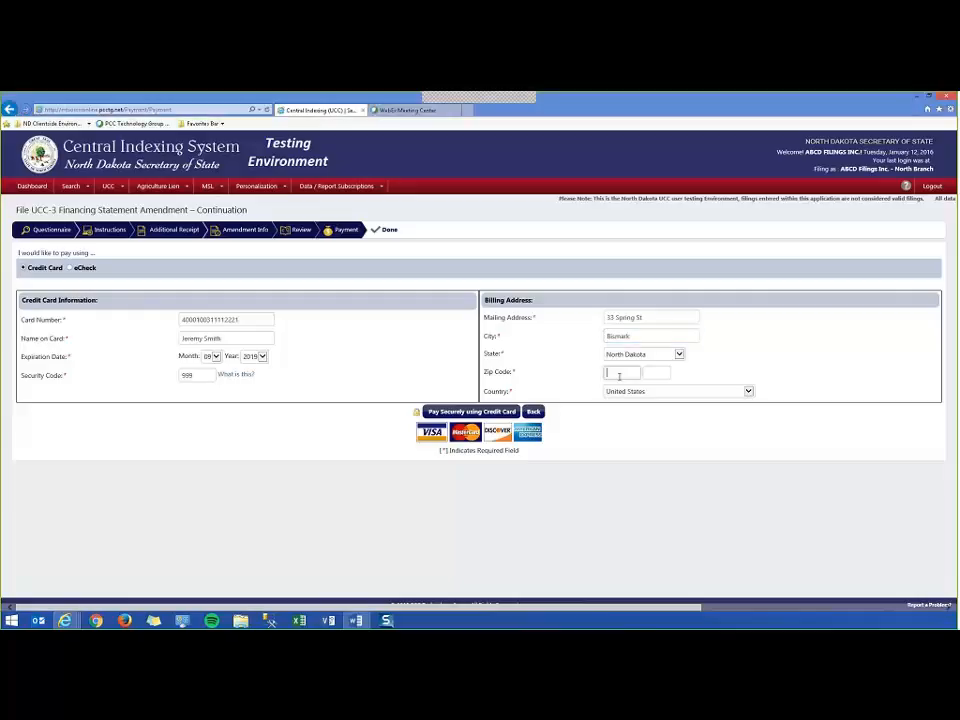
left_click(636, 372)
type("58501")
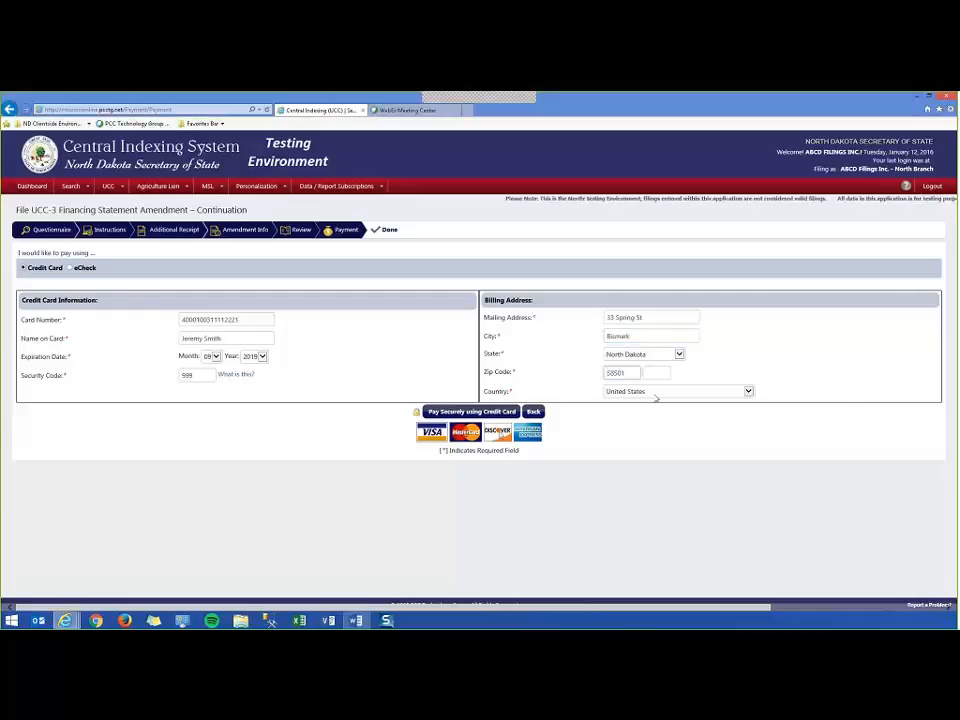
left_click(467, 413)
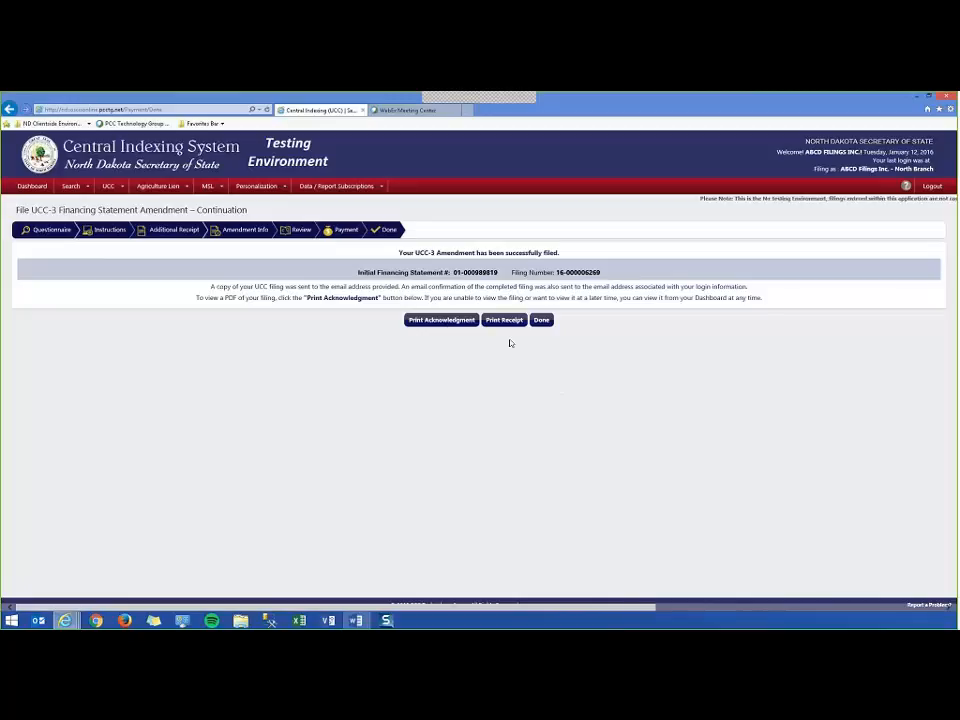
Copy the financing statement and new filing numbers, finish the confirmation, and return to the Dashboard.
left_click_drag(451, 272, 490, 272)
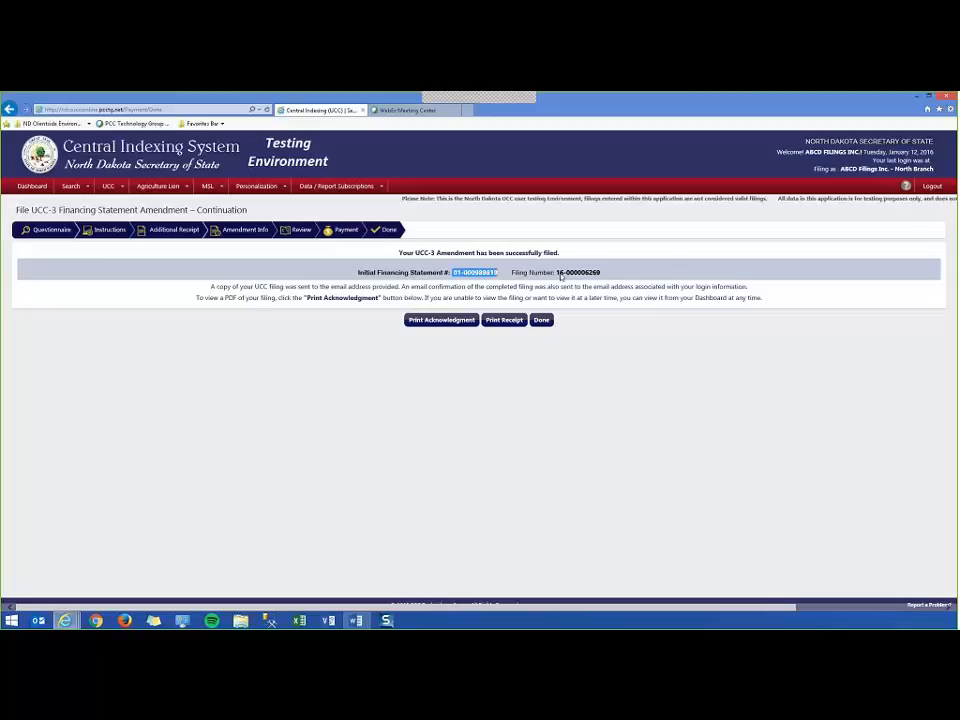
left_click_drag(557, 272, 598, 272)
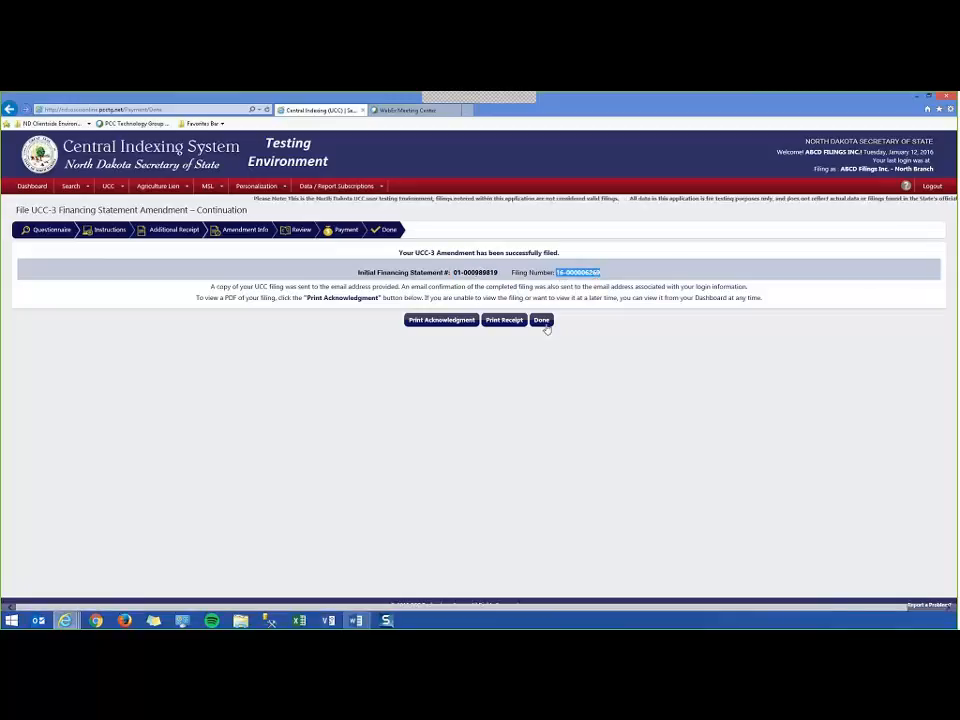
left_click(541, 320)
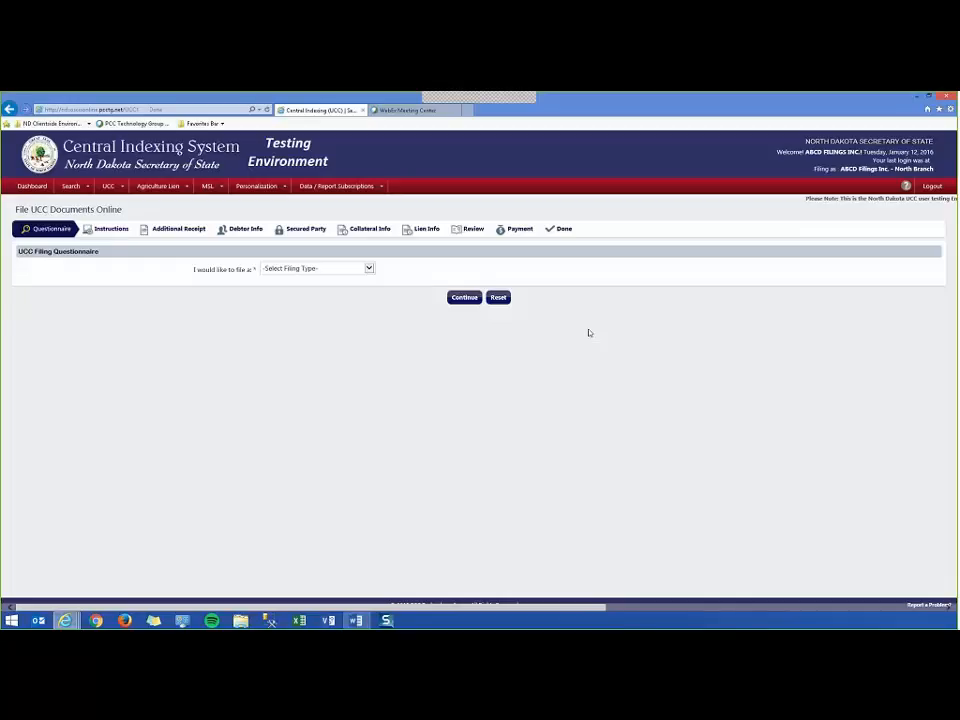
left_click(32, 186)
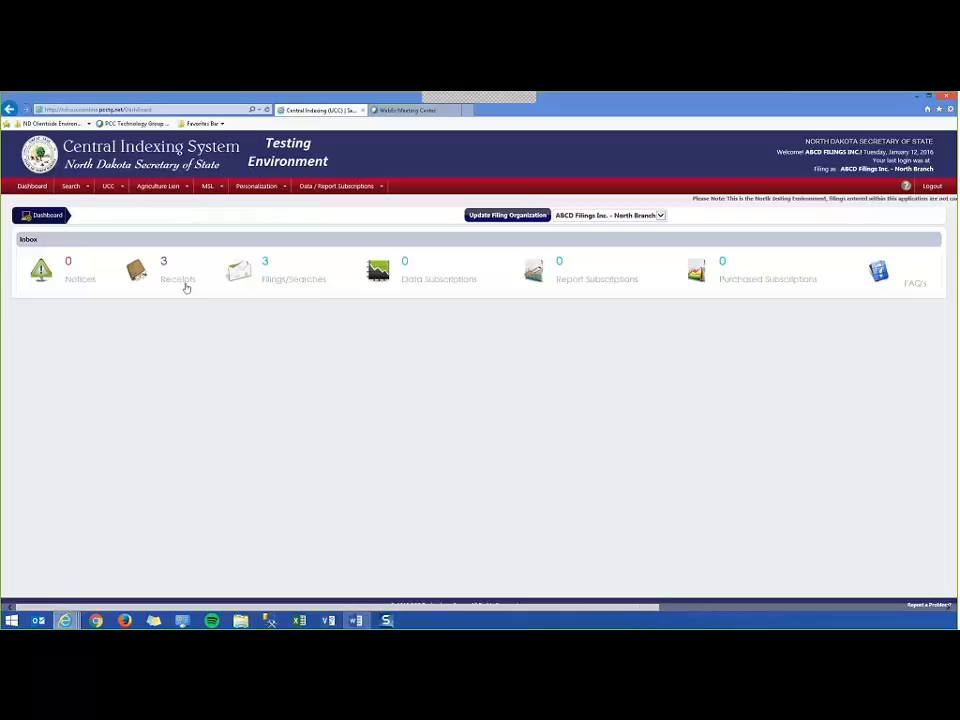
left_click(185, 287)
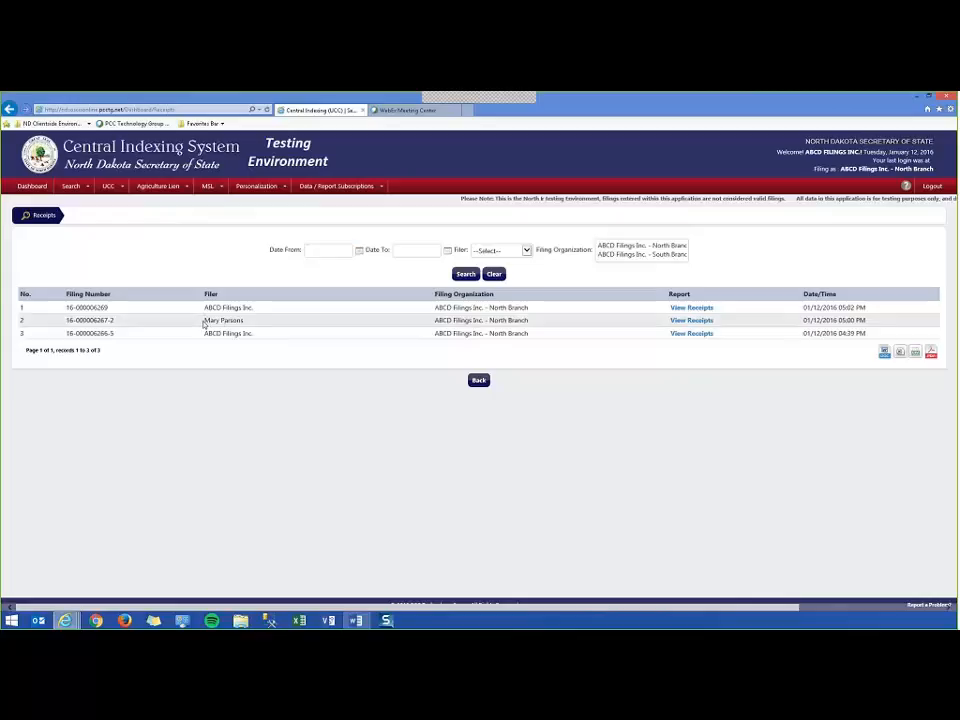
left_click_drag(203, 324, 252, 321)
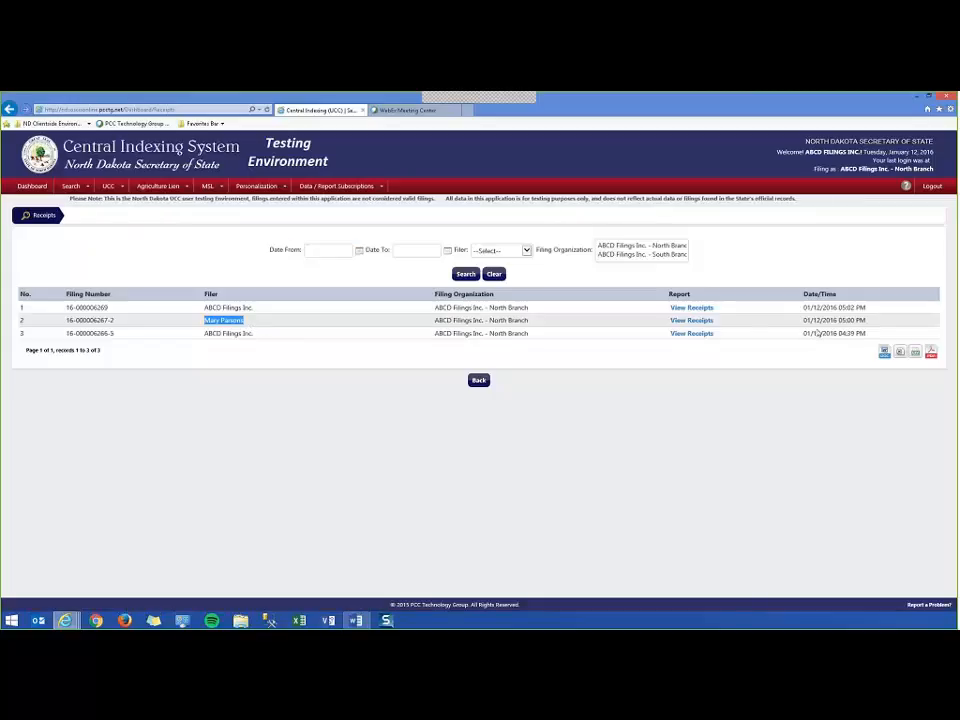
left_click(300, 305)
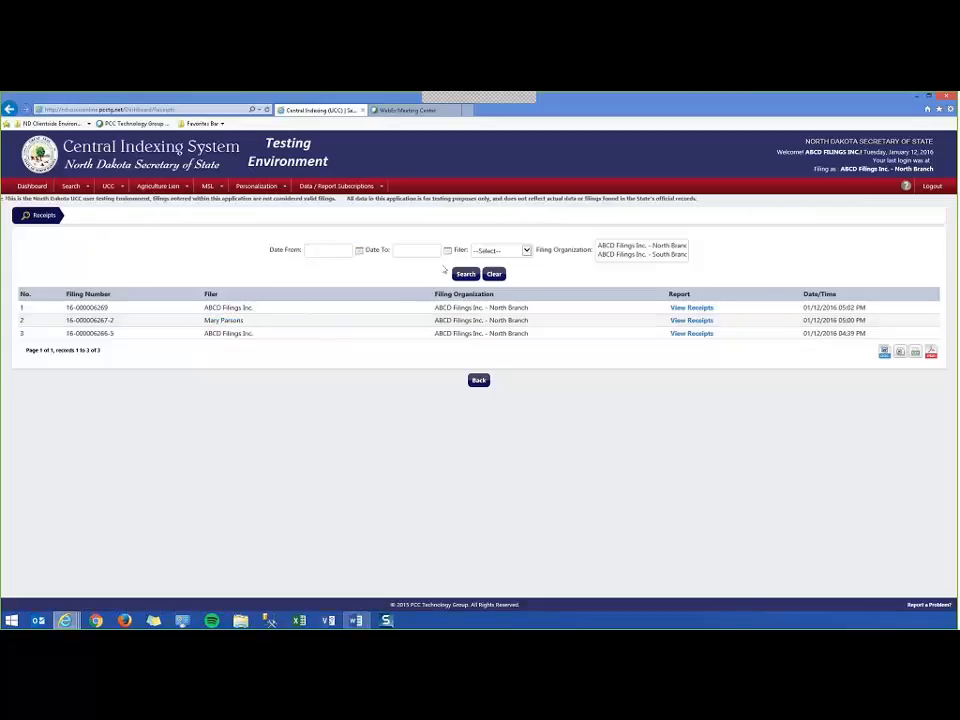
left_click(690, 333)
left_click(595, 601)
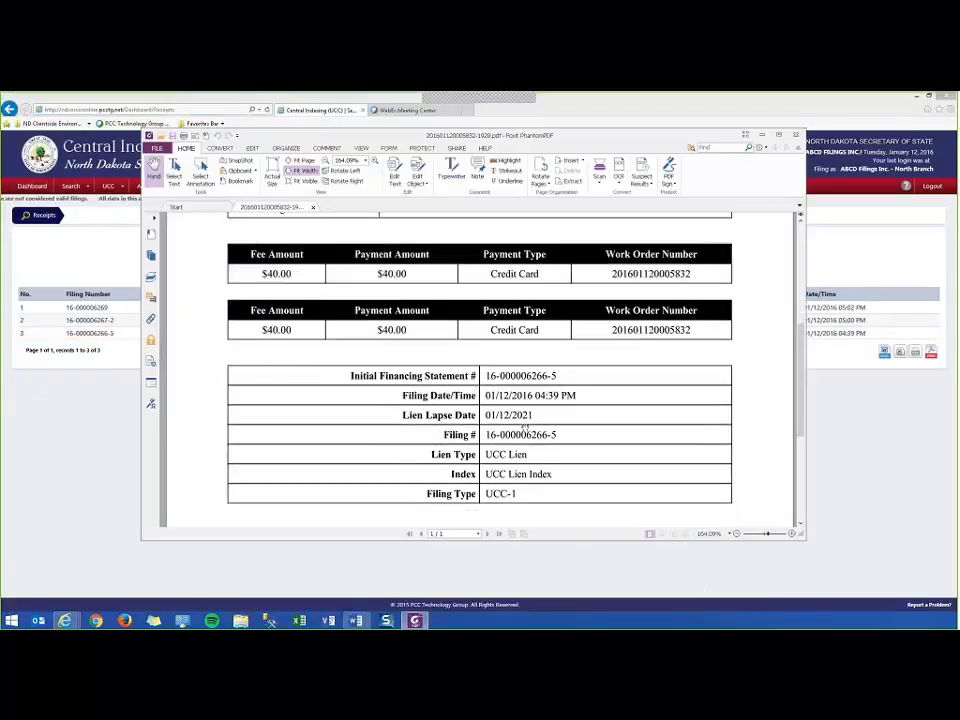
scroll(525, 429, "up", 2)
scroll(526, 448, "down", 3)
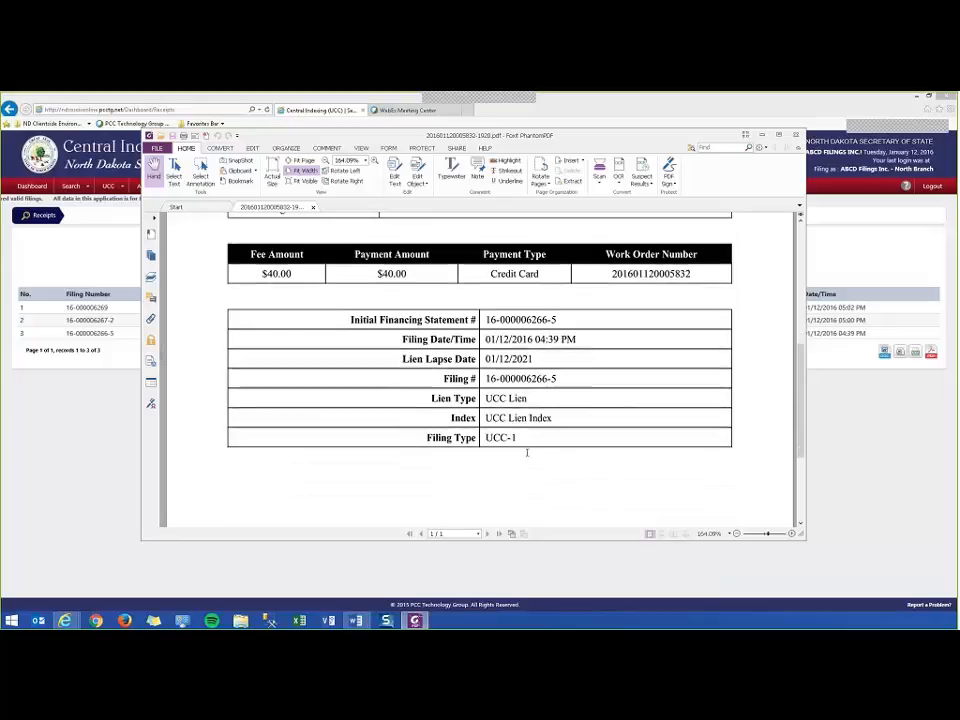
scroll(529, 460, "up", 1)
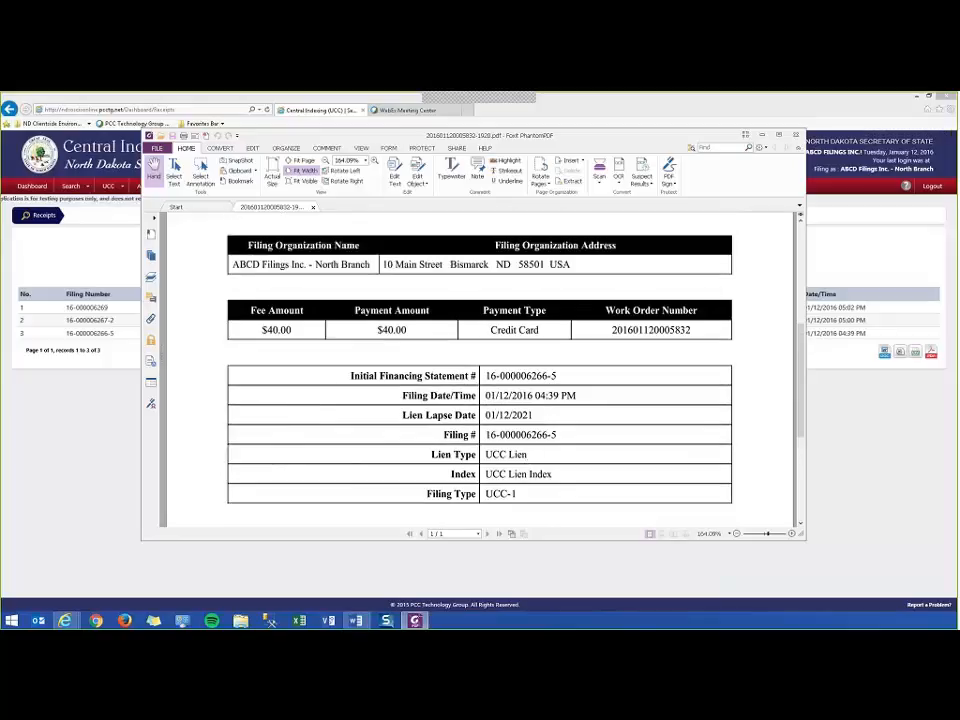
left_click(796, 135)
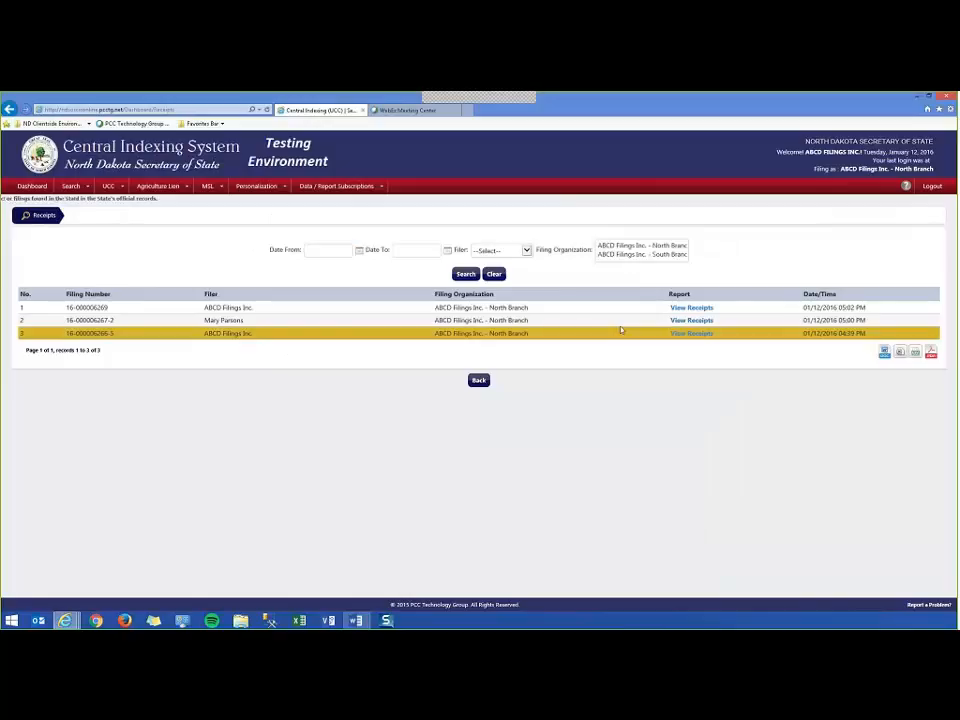
left_click(690, 308)
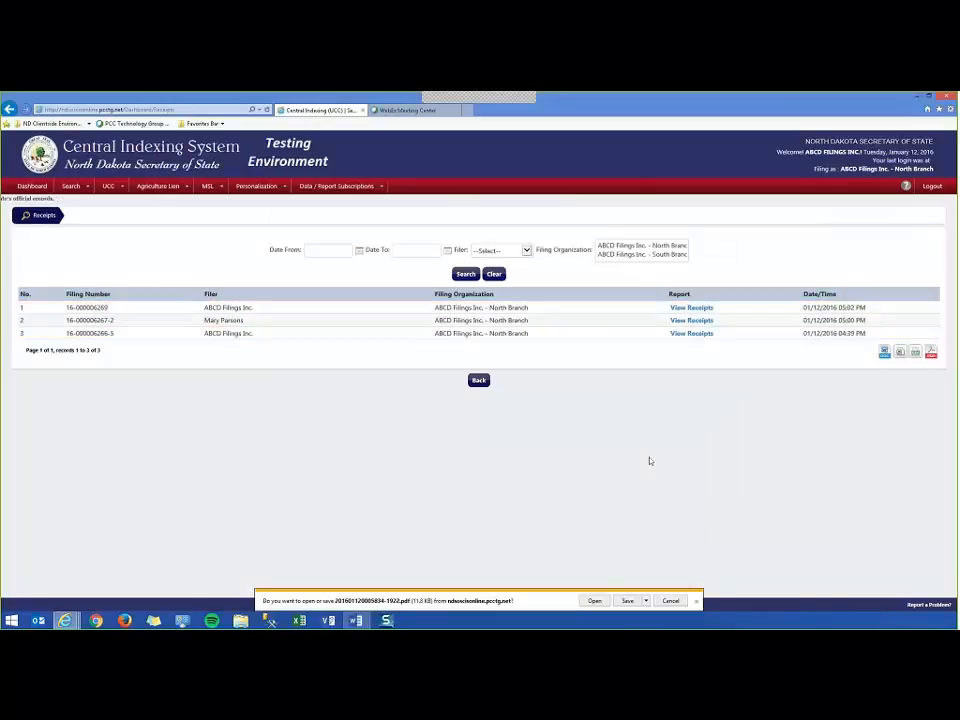
left_click(594, 600)
scroll(569, 466, "down", 6)
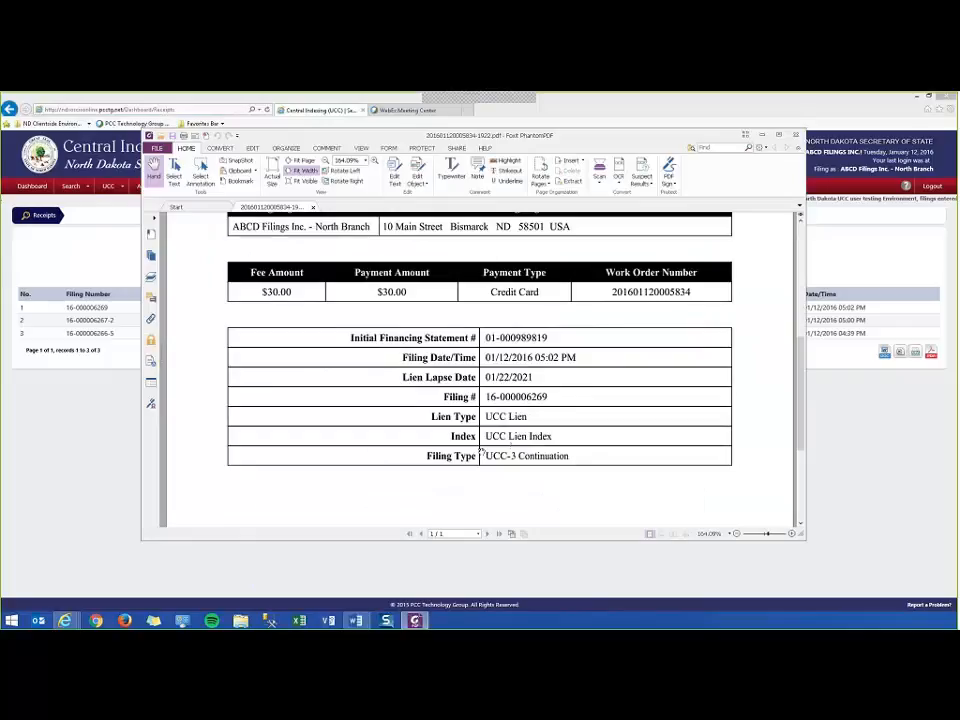
scroll(480, 453, "up", 3)
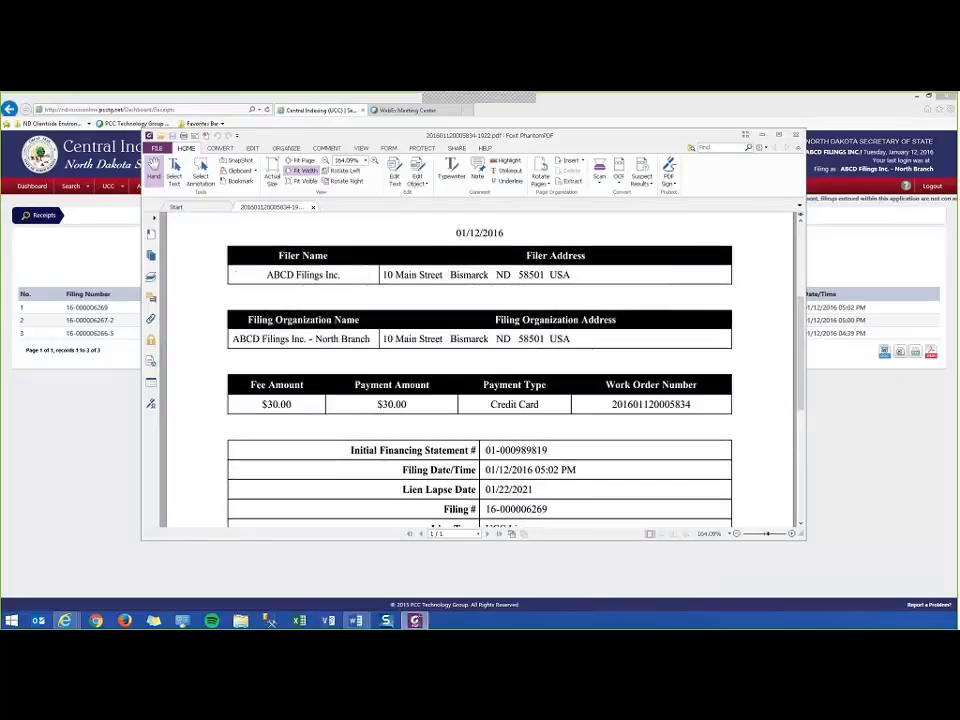
left_click(796, 135)
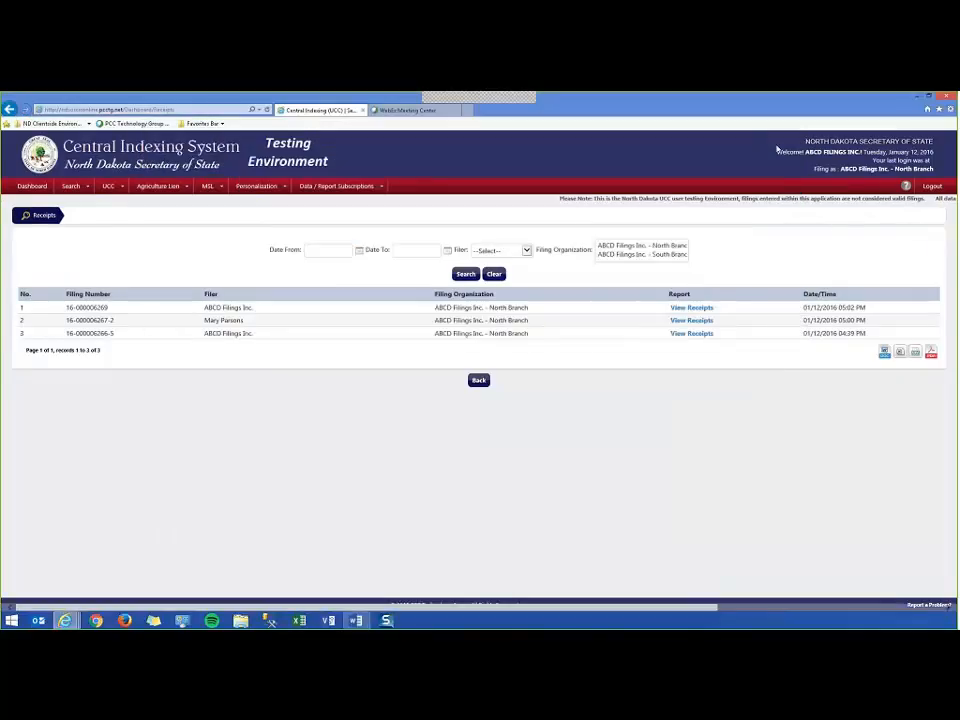
left_click(480, 384)
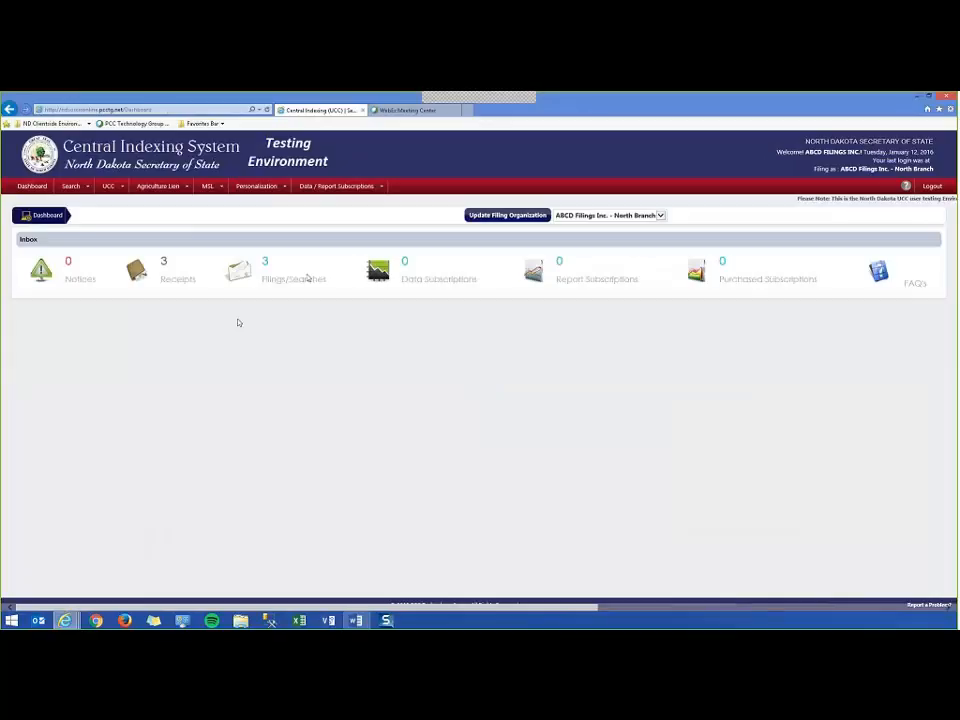
left_click(300, 281)
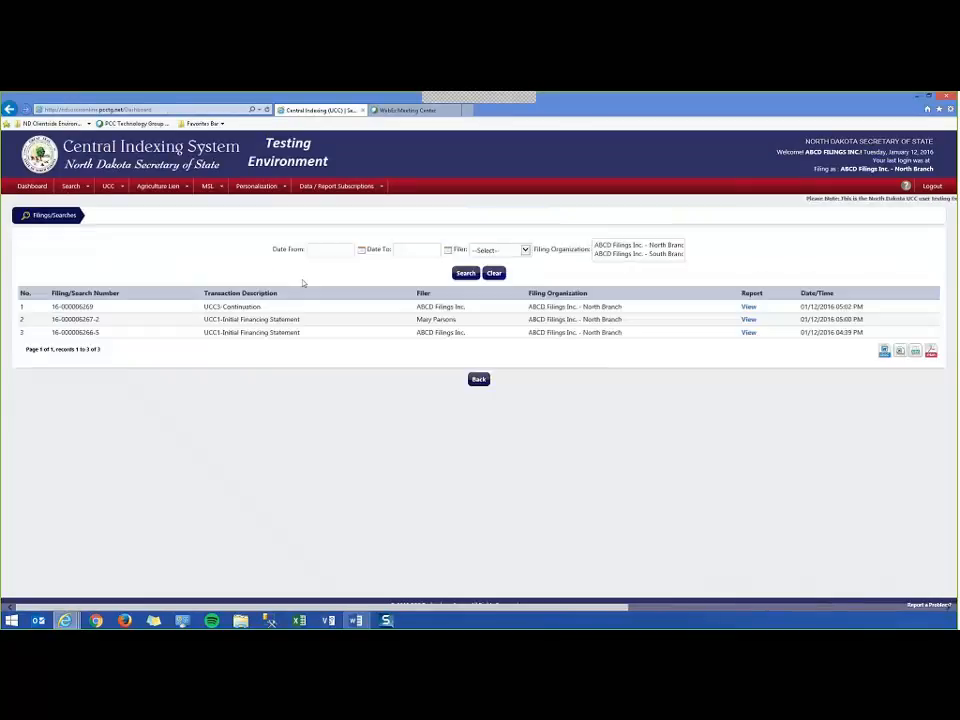
left_click_drag(204, 306, 259, 312)
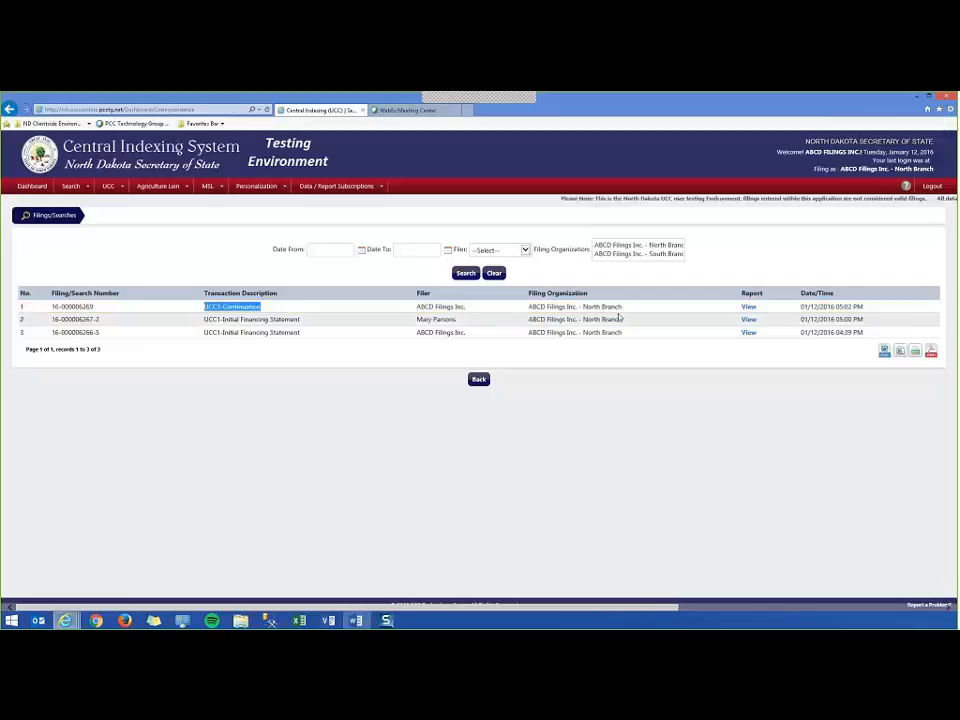
left_click(748, 306)
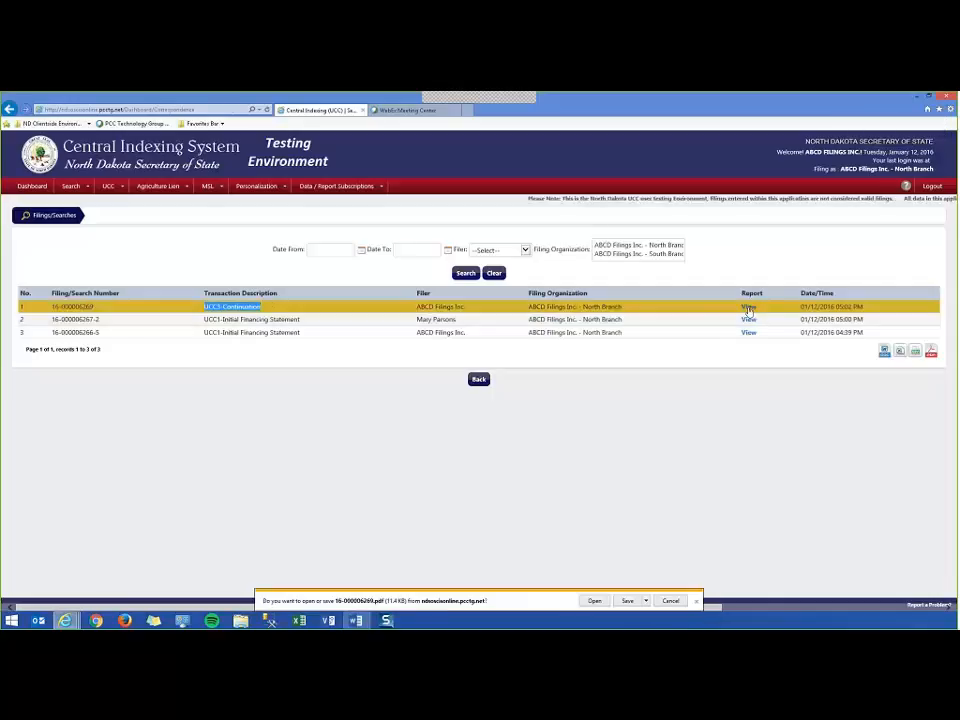
left_click(594, 600)
scroll(489, 421, "down", 5)
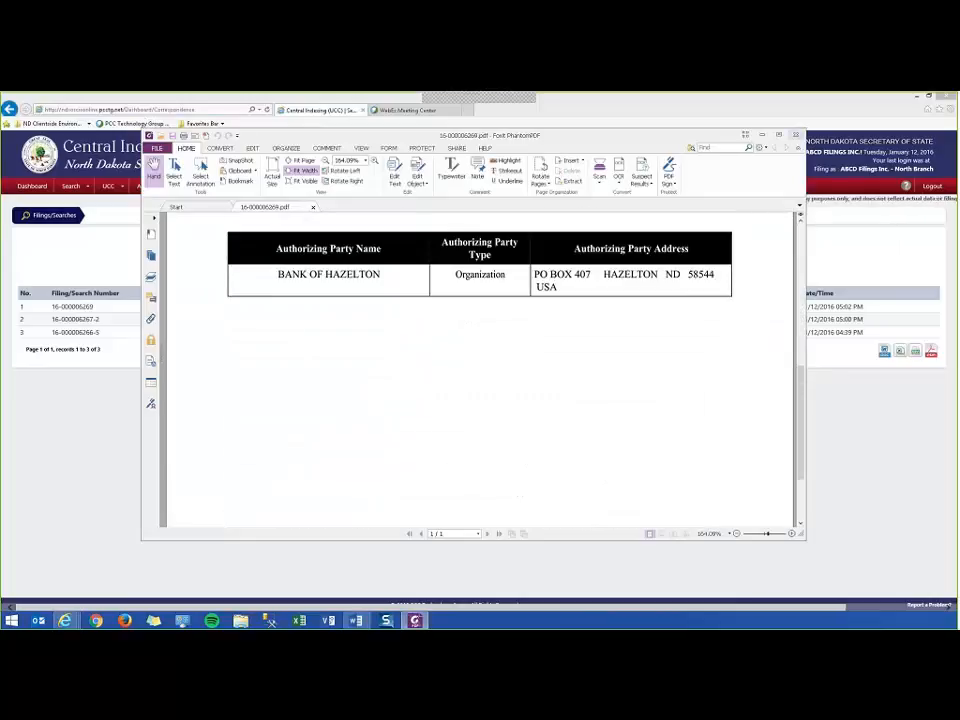
key("alt+F4")
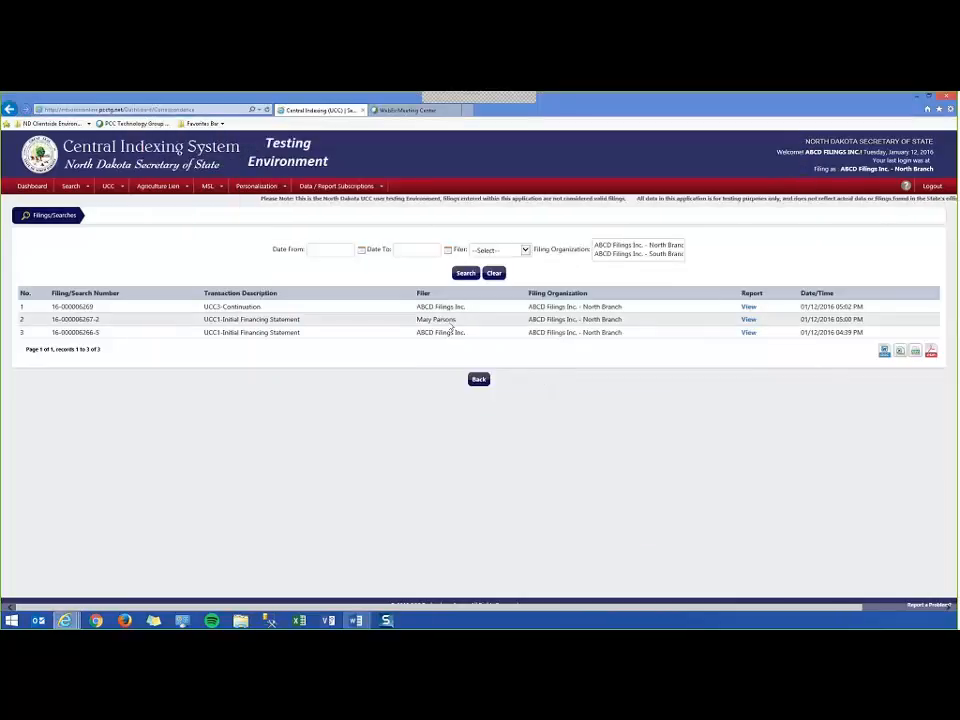
Highlight row 2's filer, filing organization and UCC1-Initial Financing Statement description.
left_click_drag(417, 319, 628, 322)
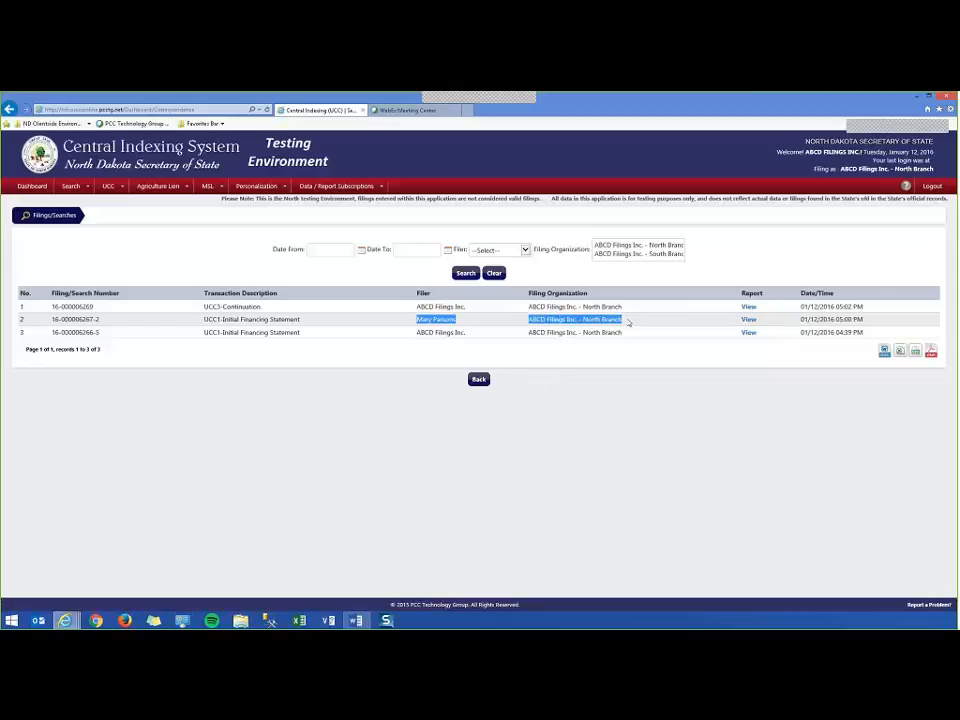
left_click(339, 343)
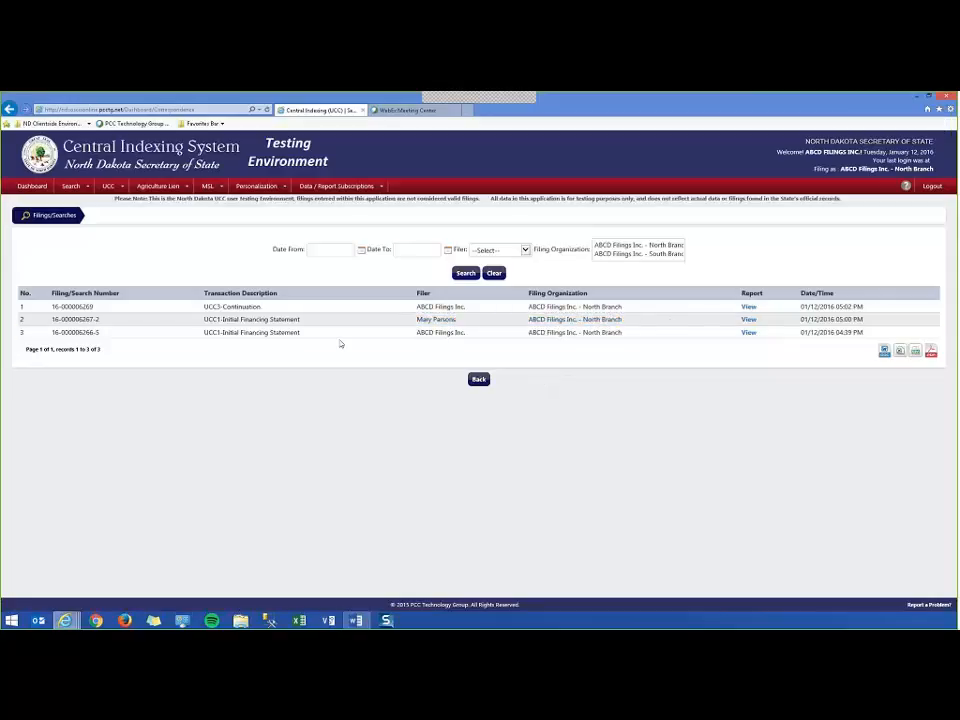
left_click_drag(199, 325, 292, 328)
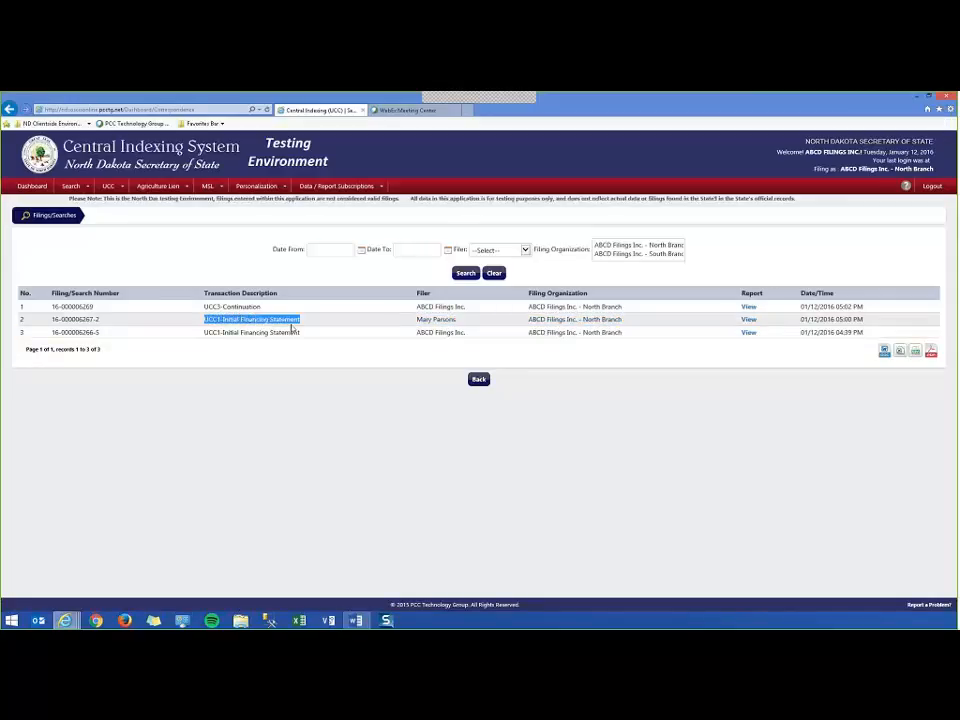
left_click(386, 473)
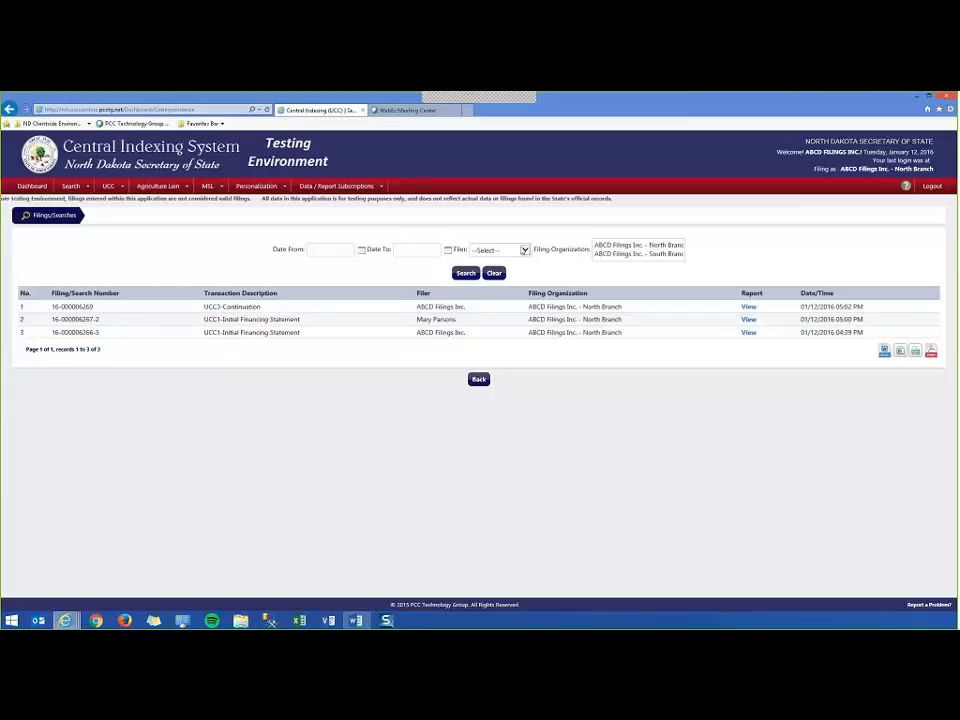
Filter filings by the individual filer, then reset Filer to -Select- and go back.
left_click(524, 250)
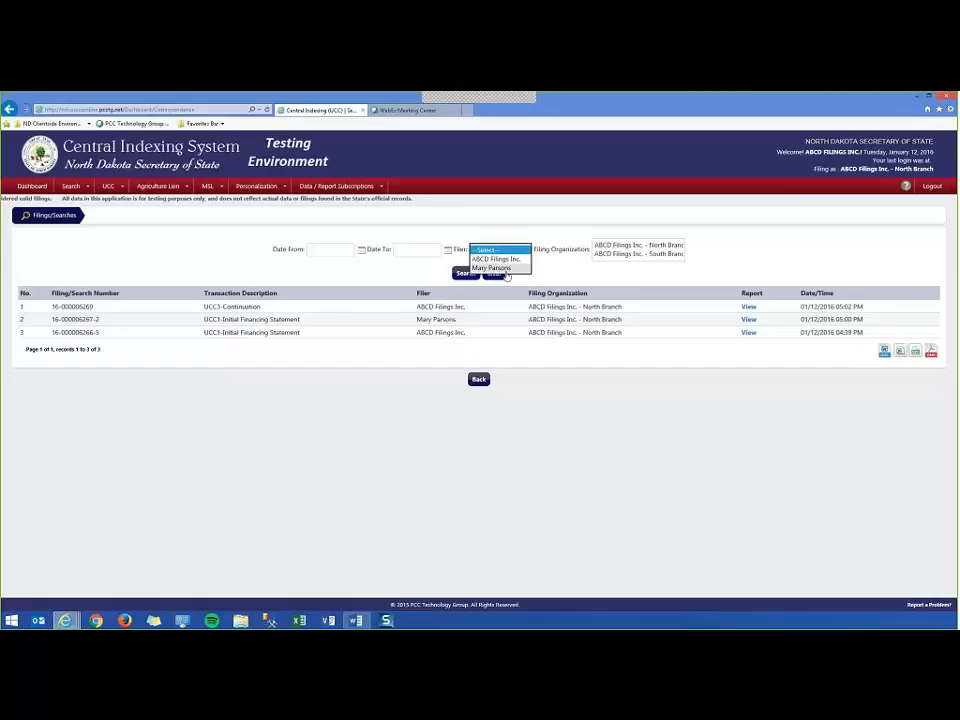
left_click(507, 271)
left_click(465, 272)
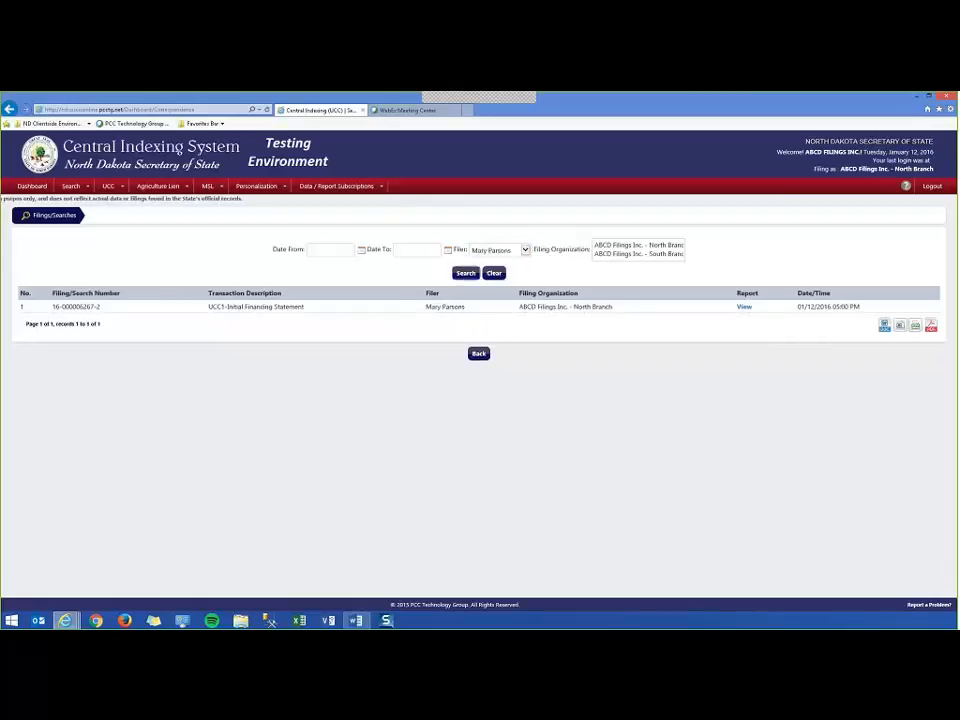
left_click(524, 250)
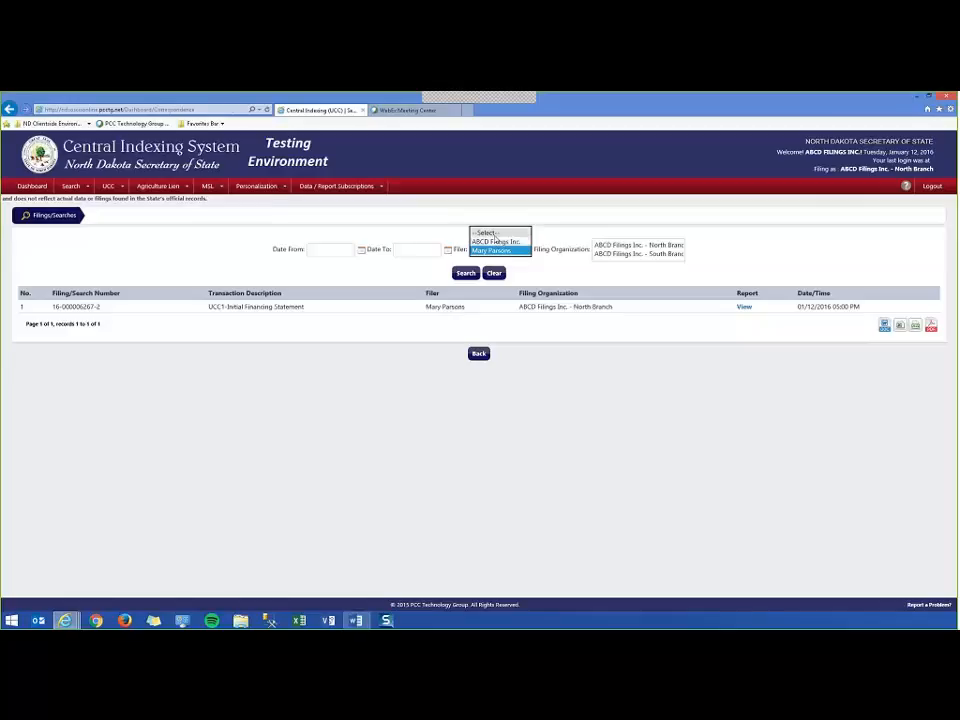
left_click(494, 234)
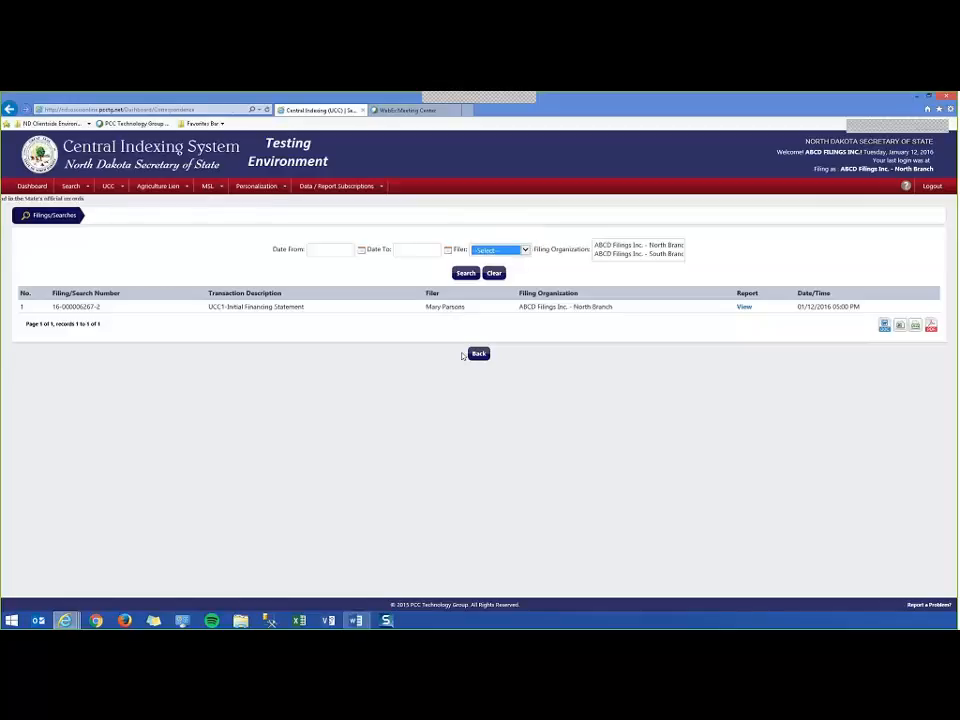
left_click(478, 355)
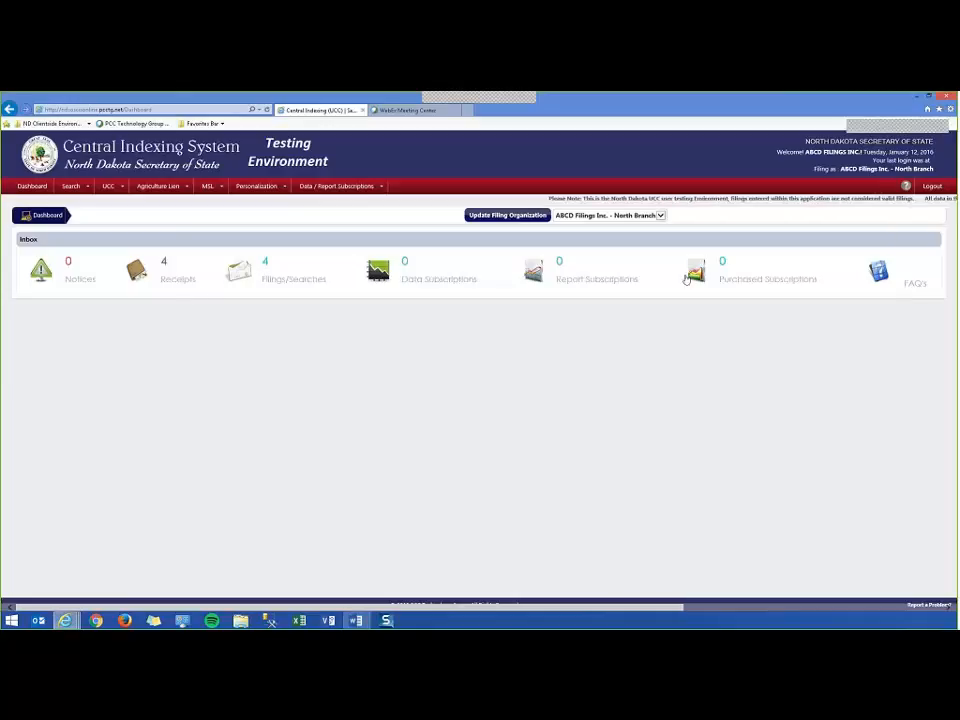
Switch the filing organization to ABCD Filings Inc. - South Branch and confirm it in the header.
left_click(637, 216)
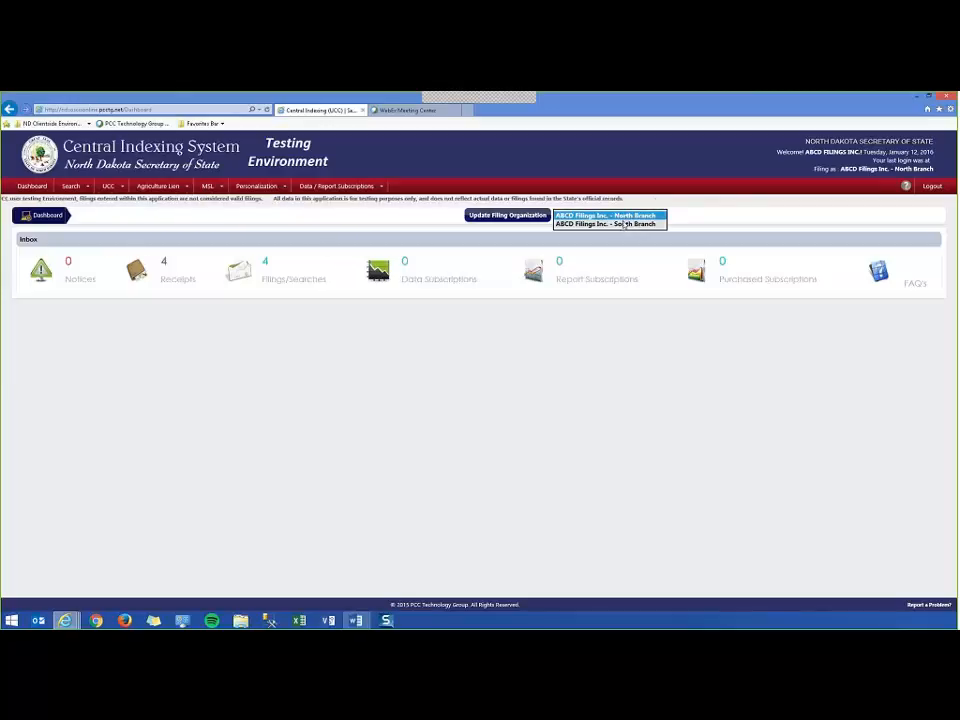
left_click(604, 225)
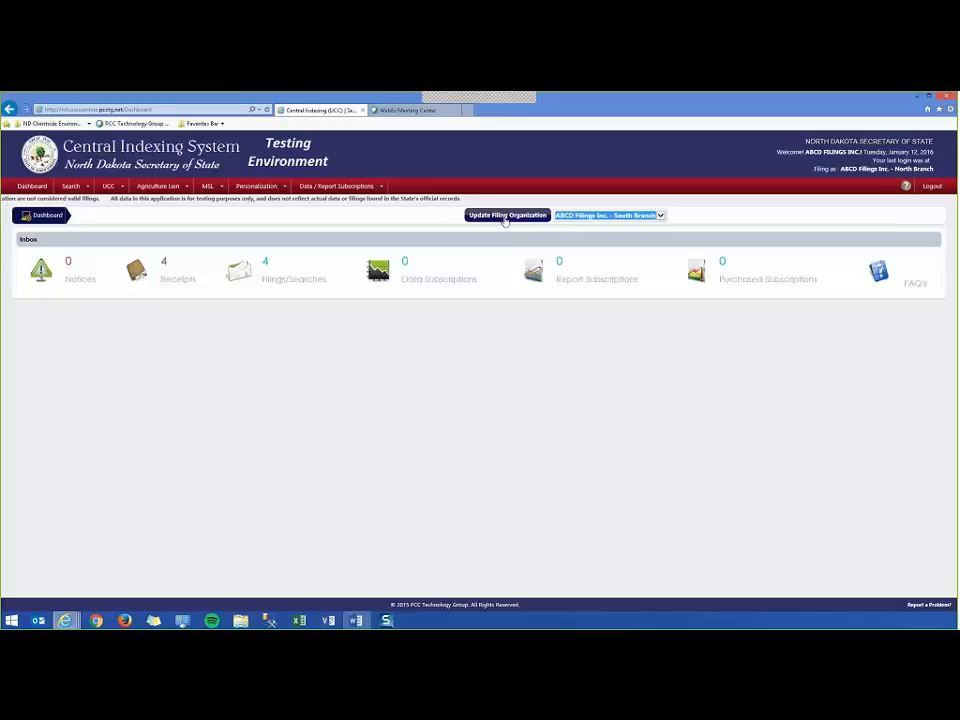
left_click(506, 216)
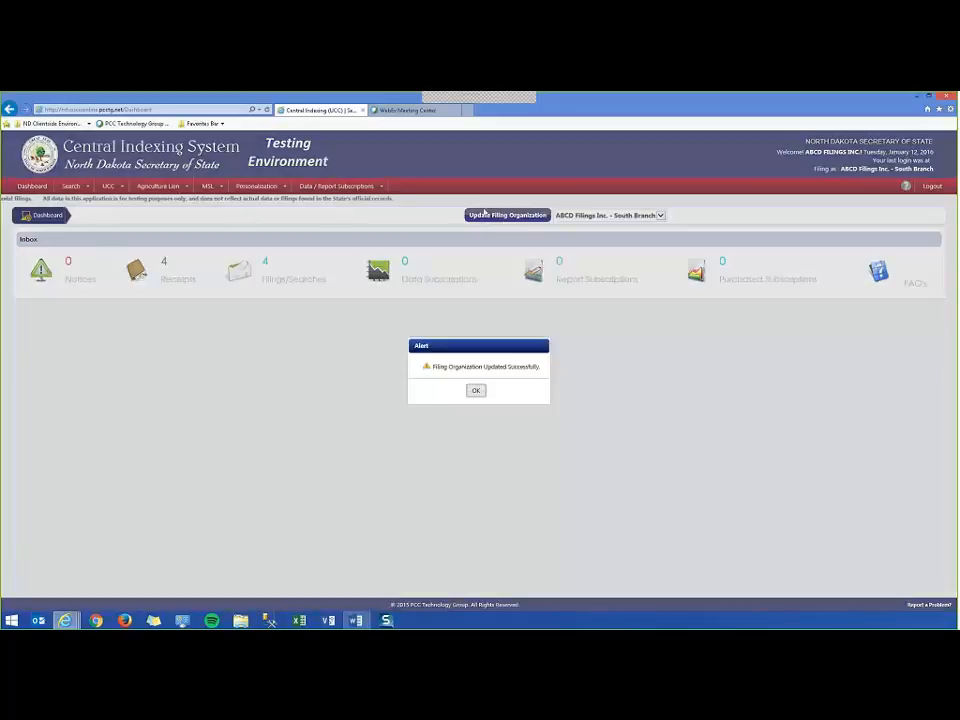
left_click(476, 391)
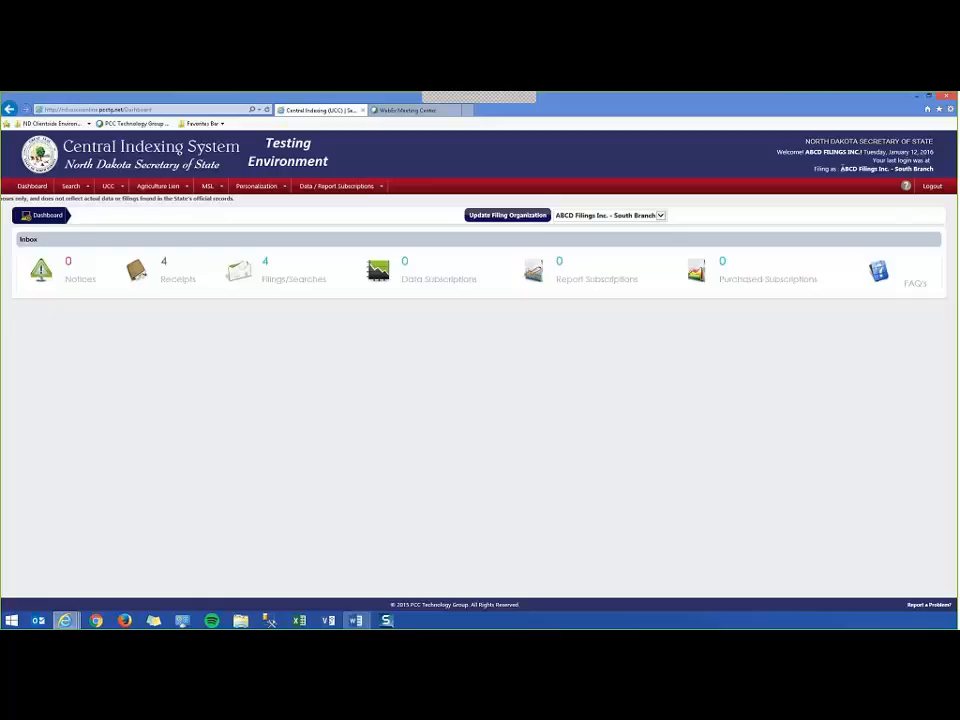
left_click_drag(858, 169, 927, 171)
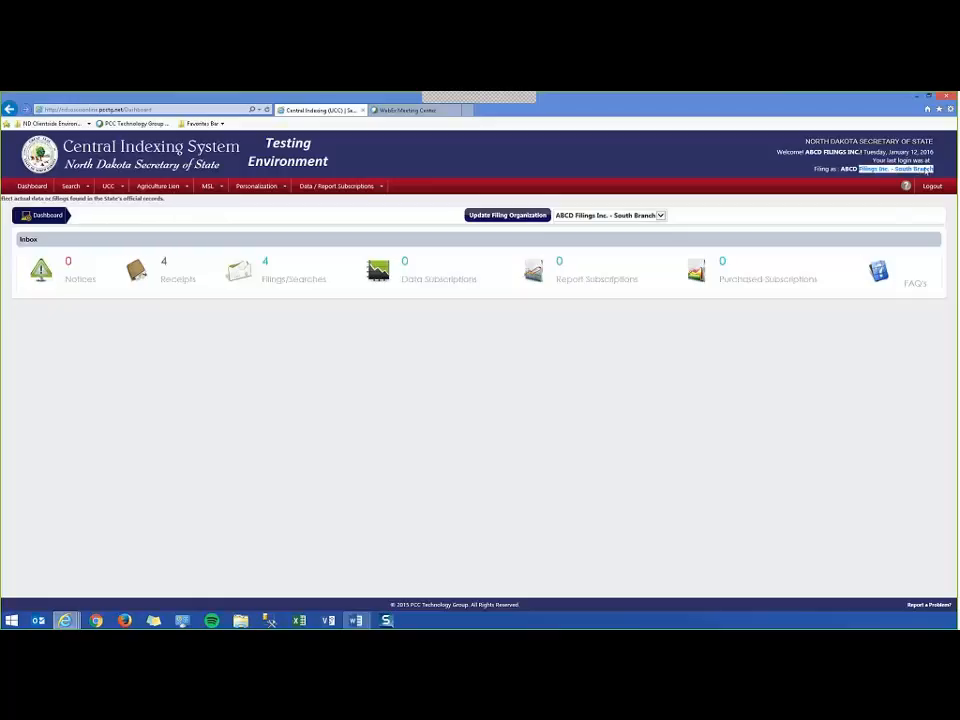
left_click(519, 405)
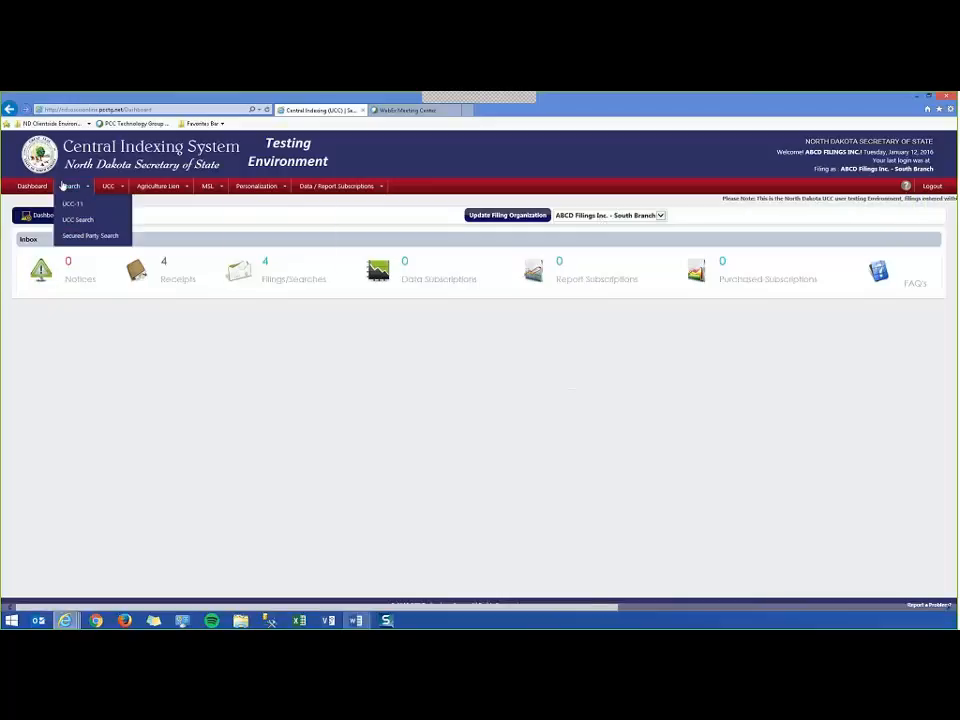
Start an ASL filing of type ASL-2 Supplier's Lien and continue past instructions and receipt.
mouse_move(142, 188)
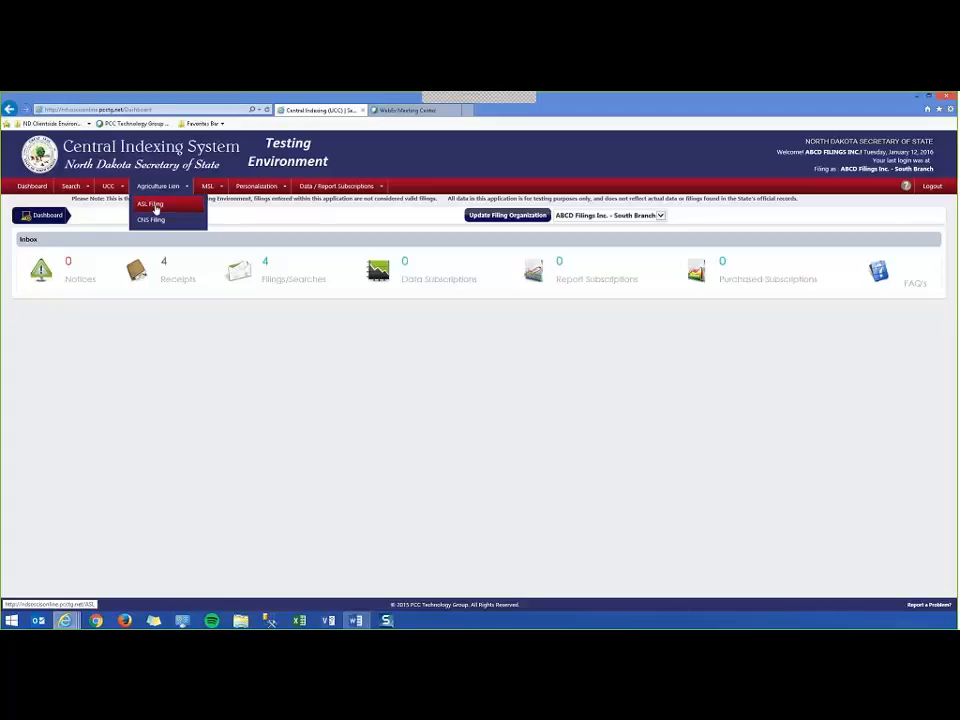
left_click(156, 207)
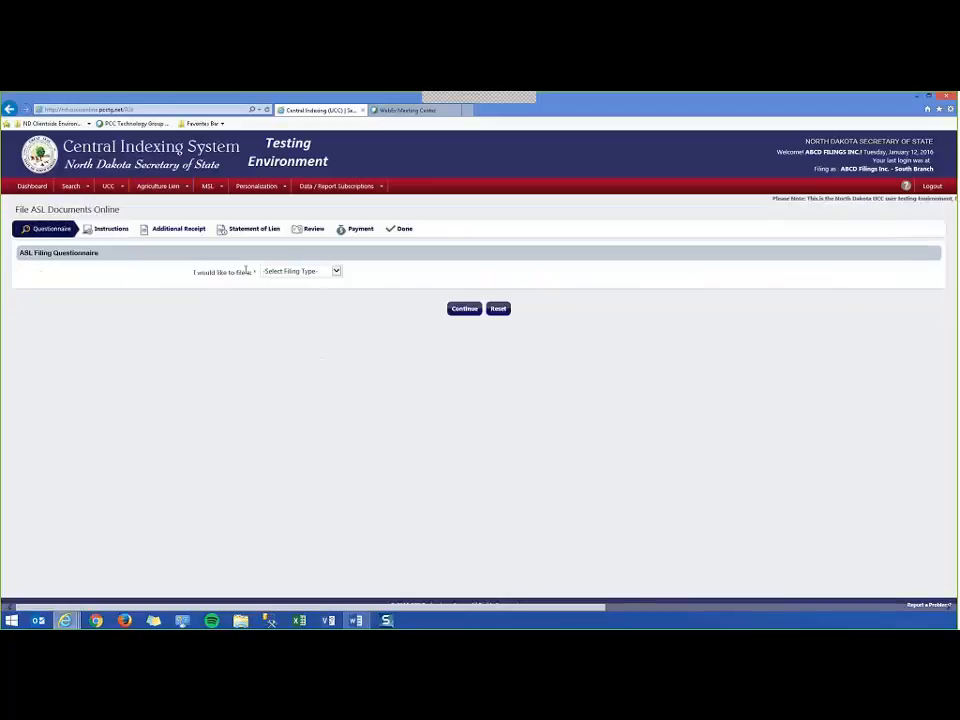
left_click(287, 271)
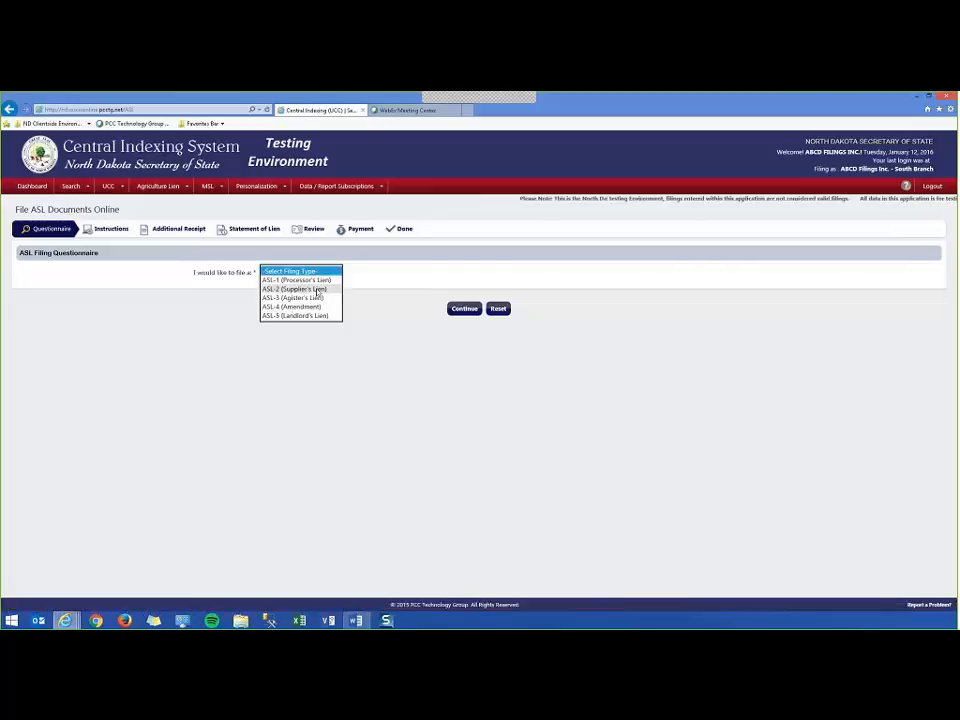
left_click(317, 289)
left_click(465, 309)
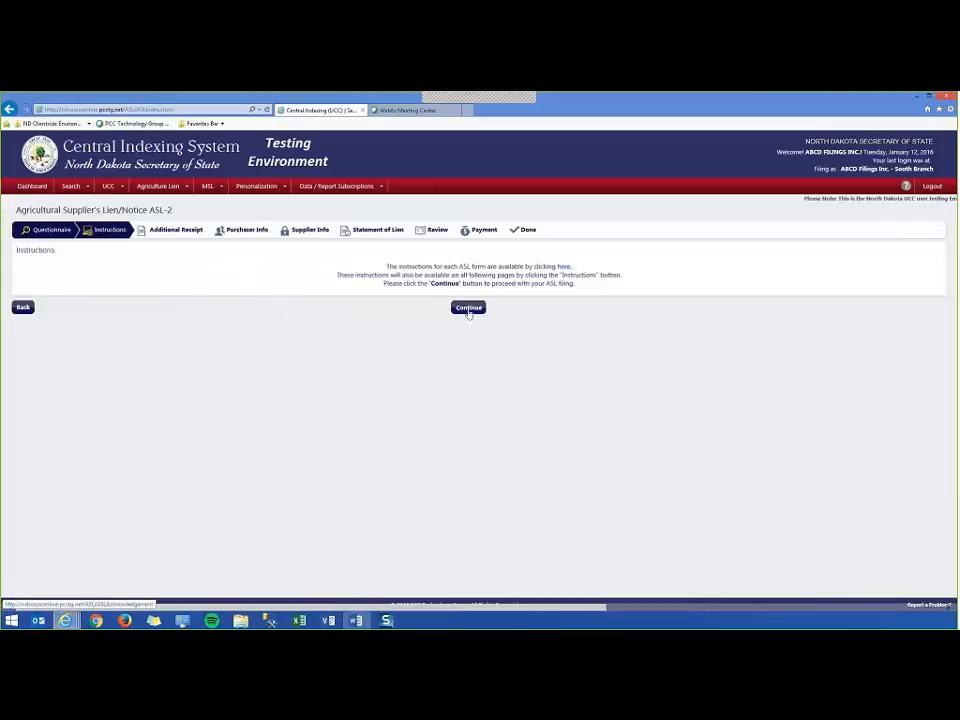
left_click(468, 310)
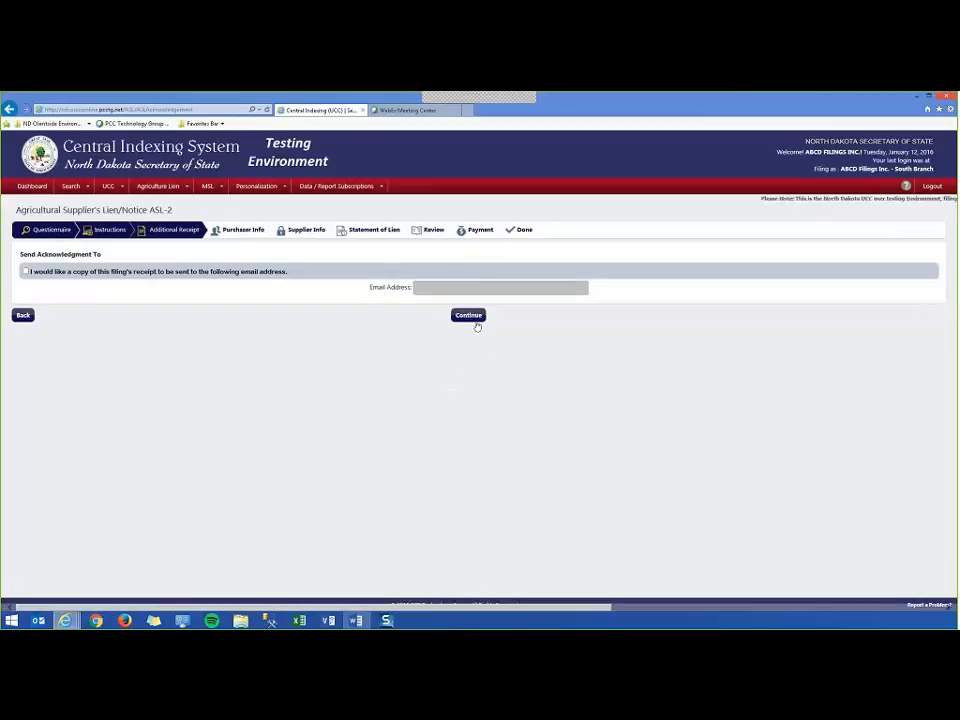
left_click(477, 322)
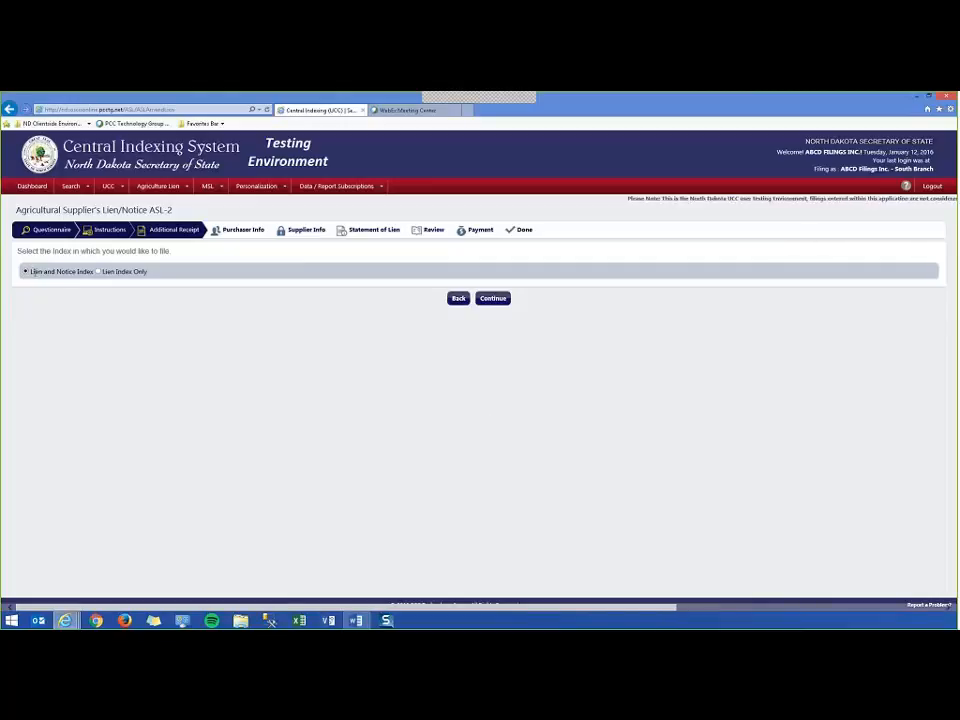
Point out the Lien and Notice Index option on the index-choice step.
left_click_drag(31, 272, 84, 276)
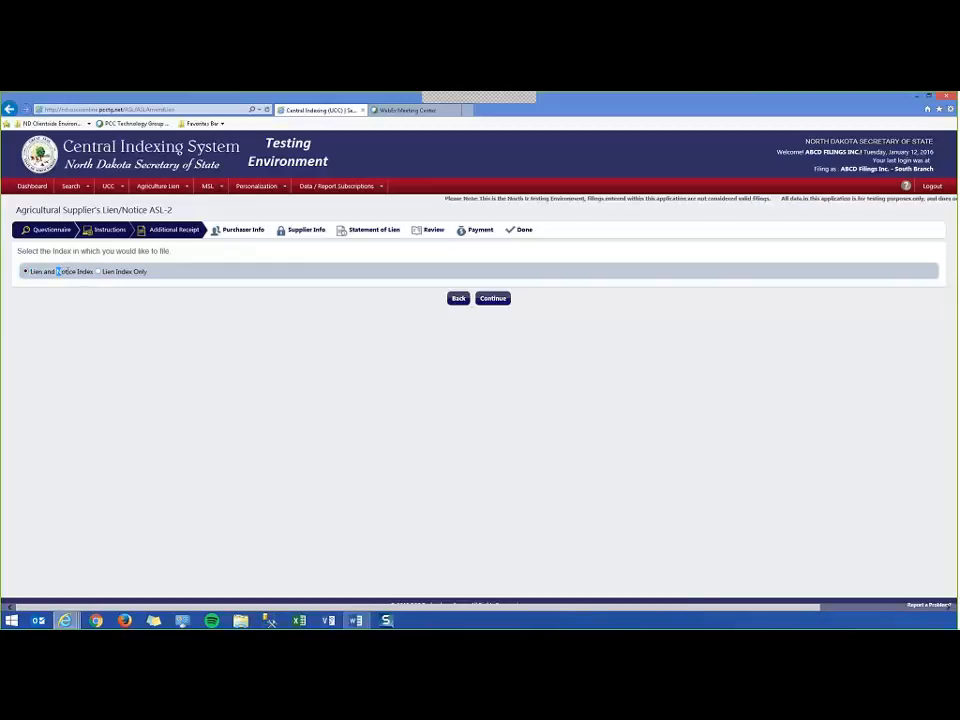
left_click_drag(57, 272, 116, 272)
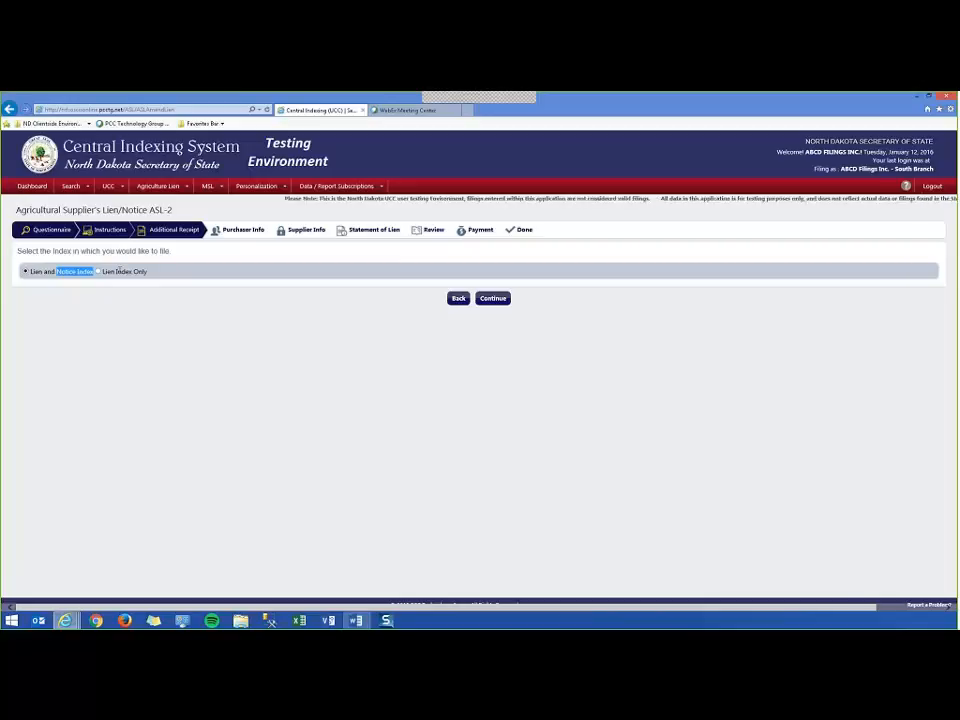
left_click(78, 271)
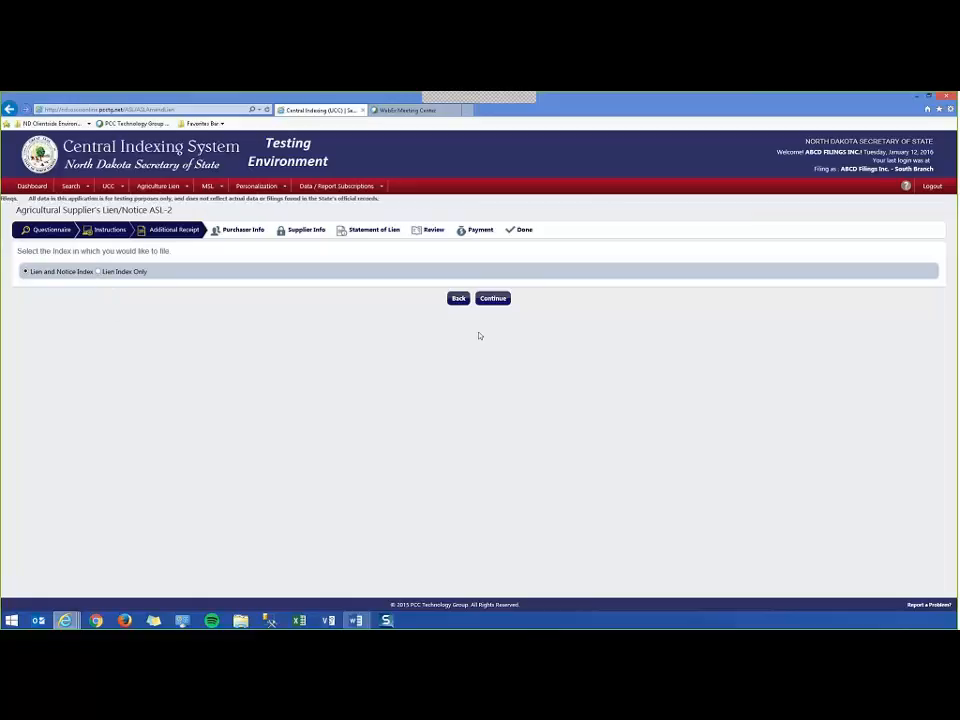
Save an individual purchaser with name, SSN and address, then advance to Supplier Info.
left_click(495, 299)
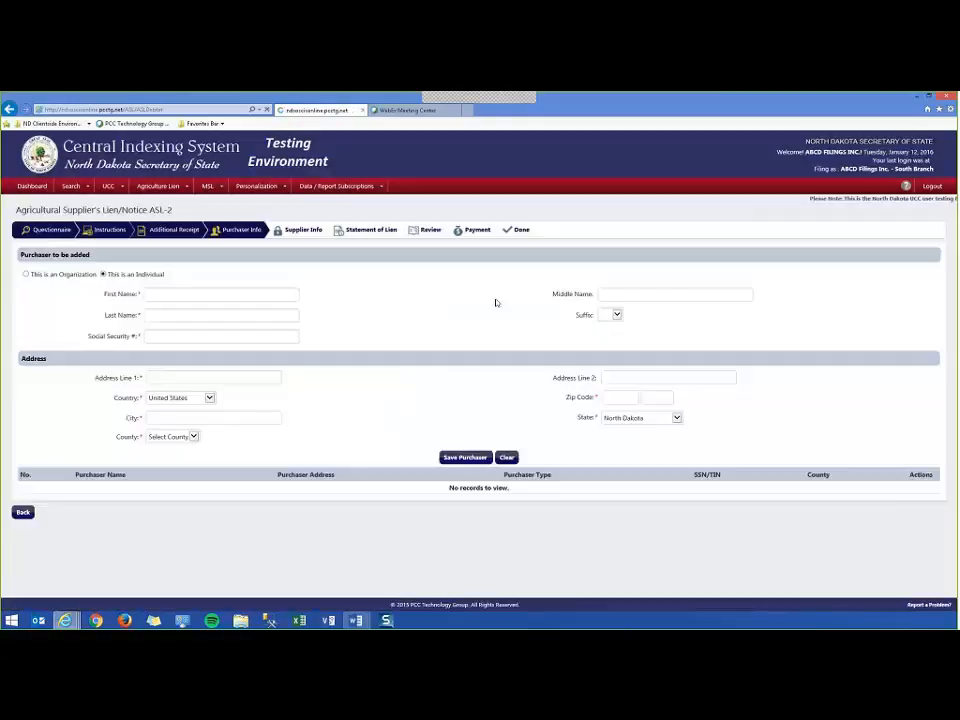
left_click(212, 293)
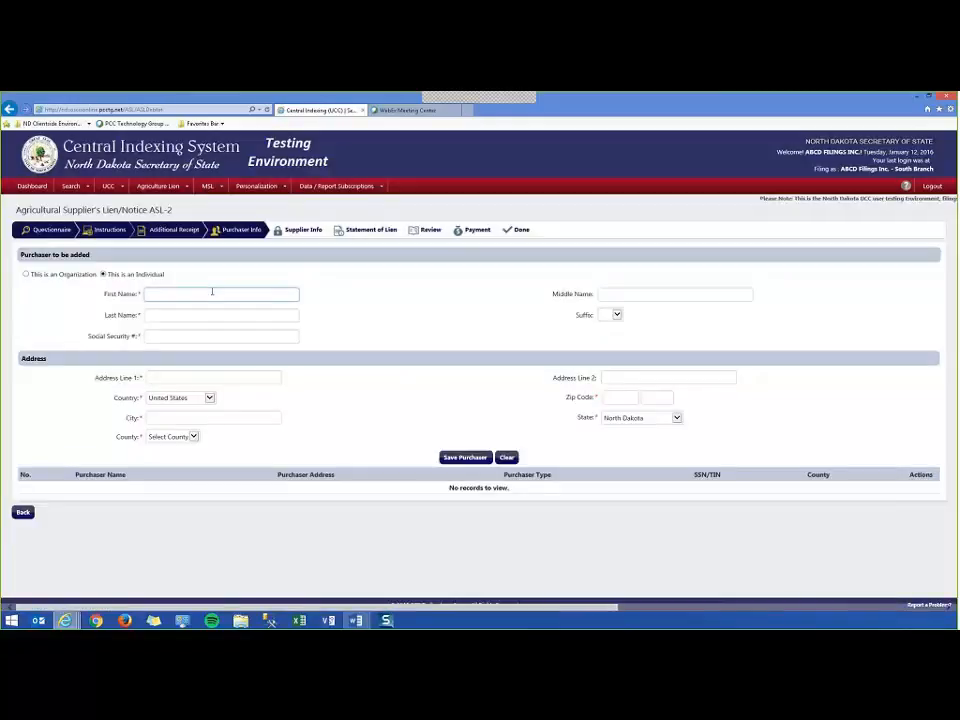
type("Mark")
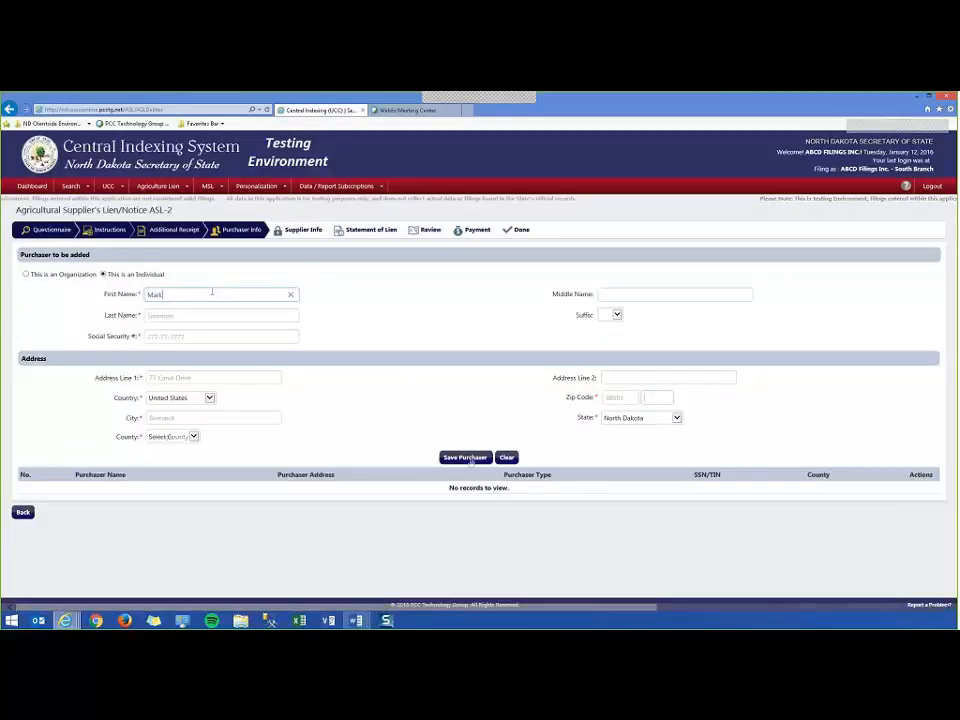
left_click(465, 457)
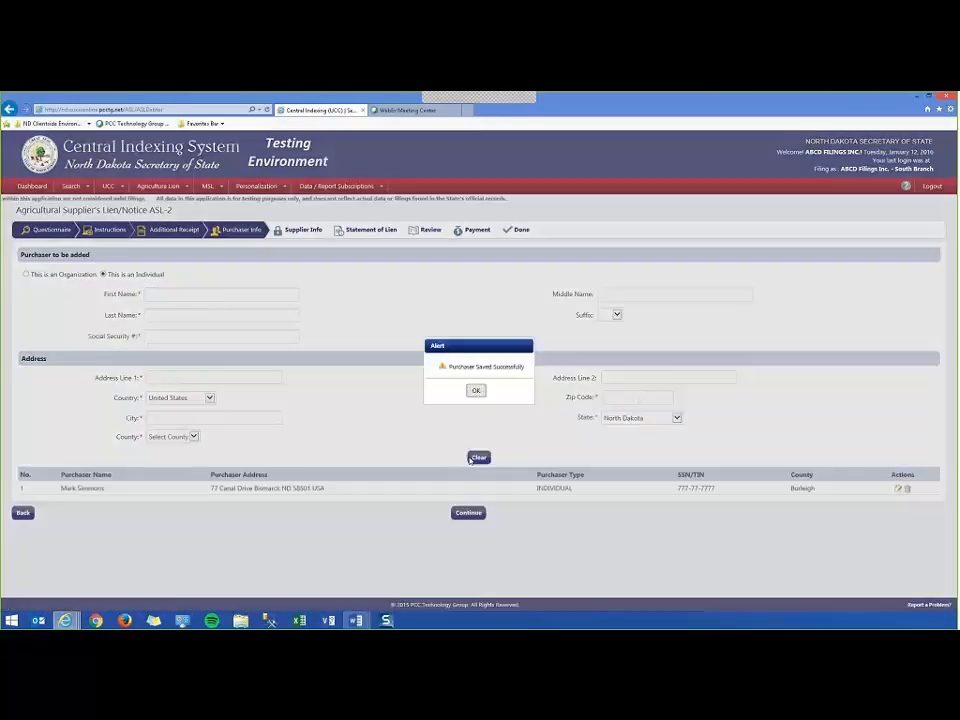
left_click(474, 391)
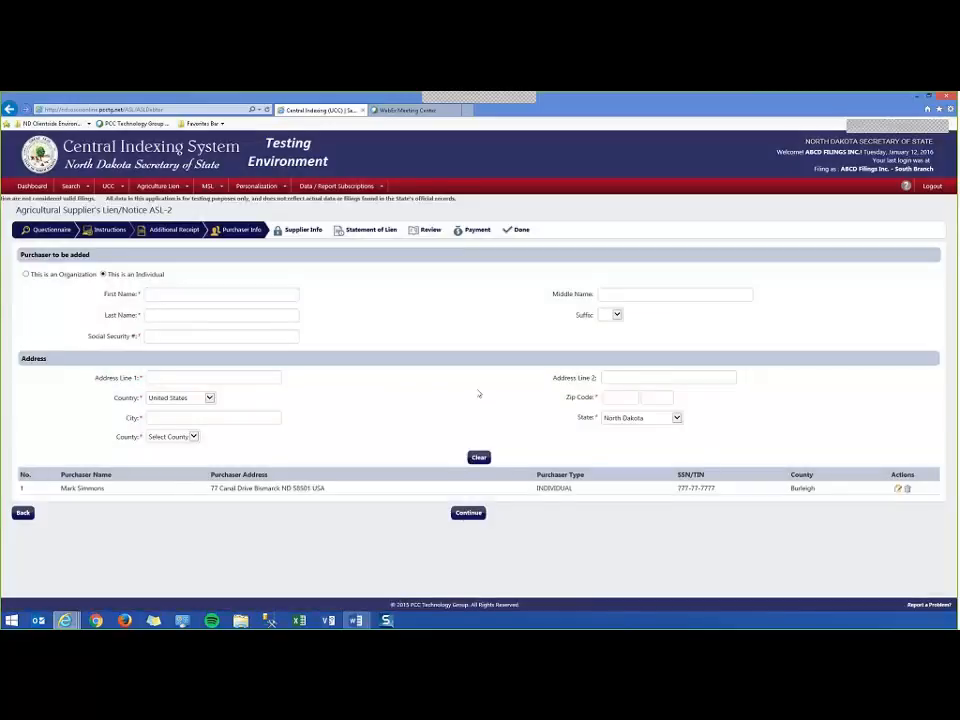
left_click(469, 515)
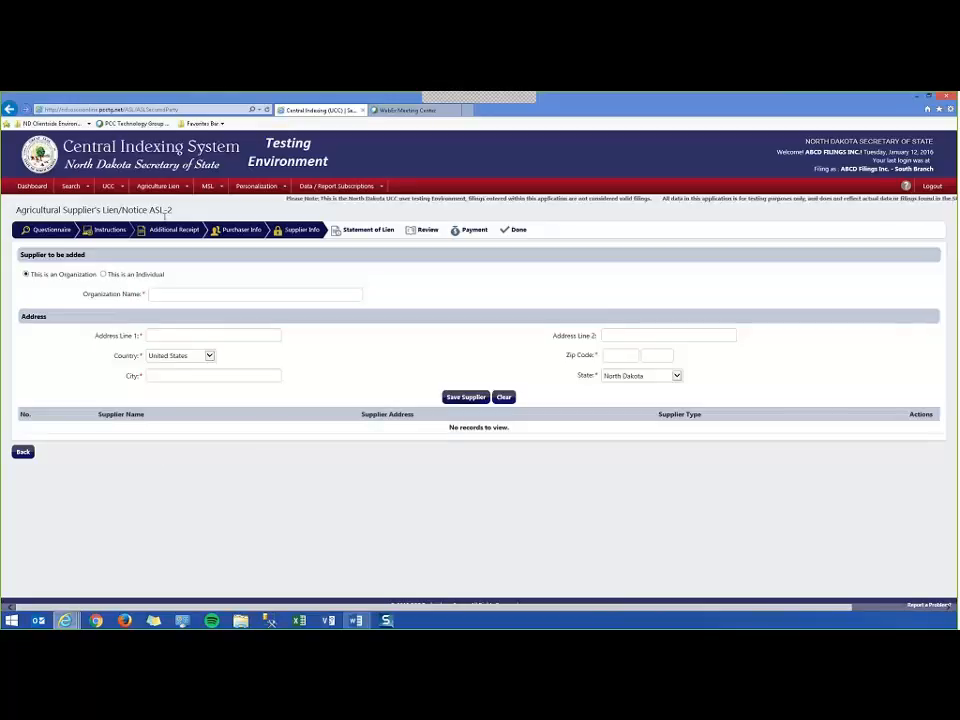
Save Red Rocks Bank with its address as the supplier and advance to Statement of Lien.
left_click(178, 294)
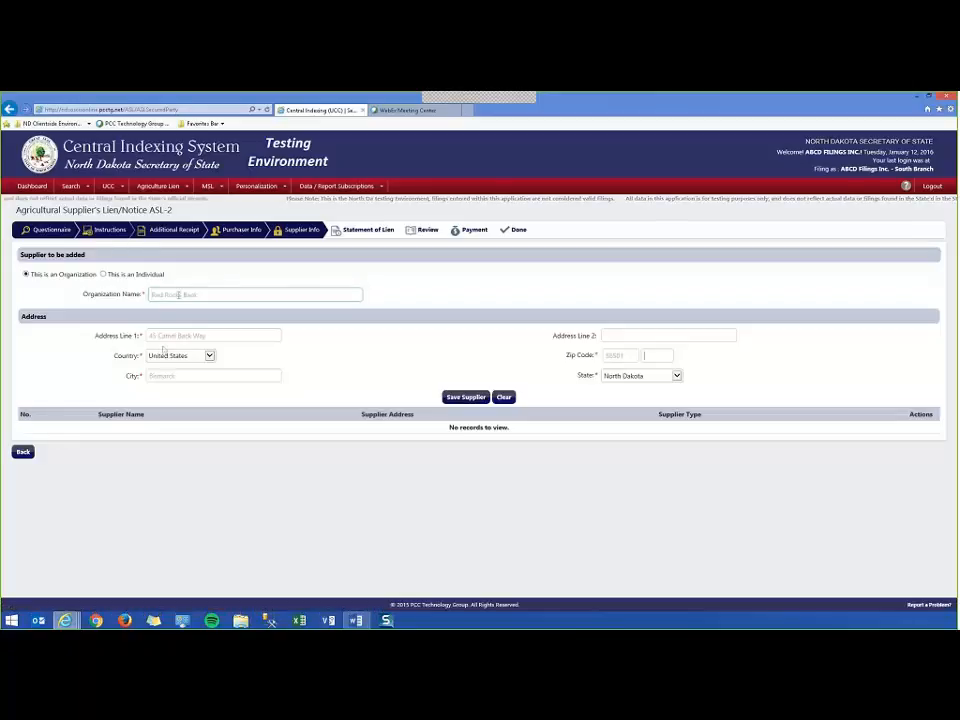
left_click(178, 294)
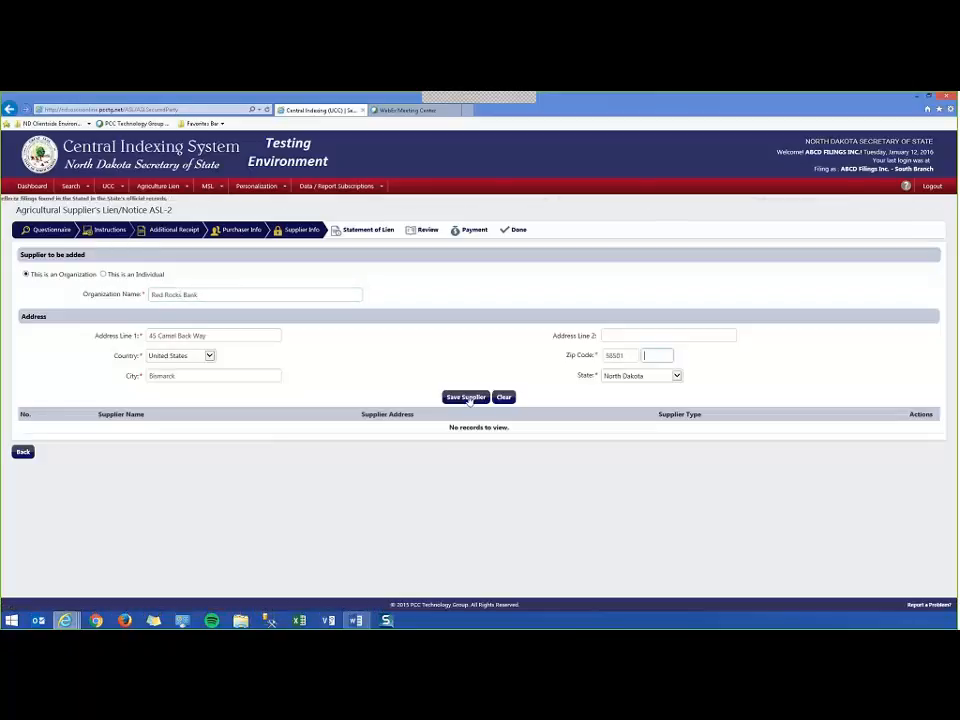
left_click(466, 397)
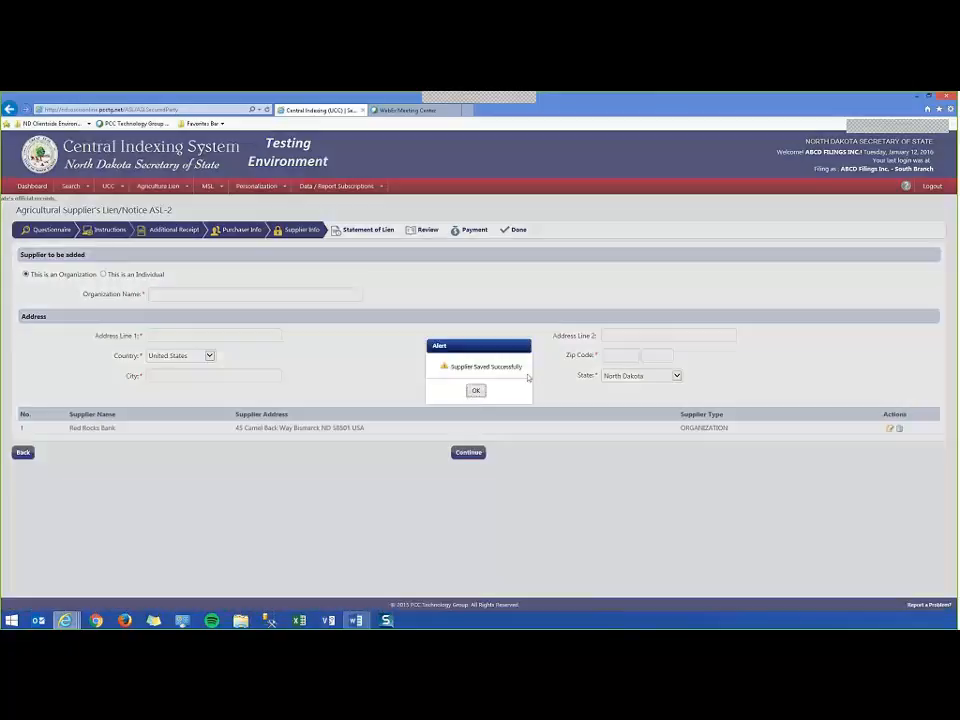
left_click(476, 390)
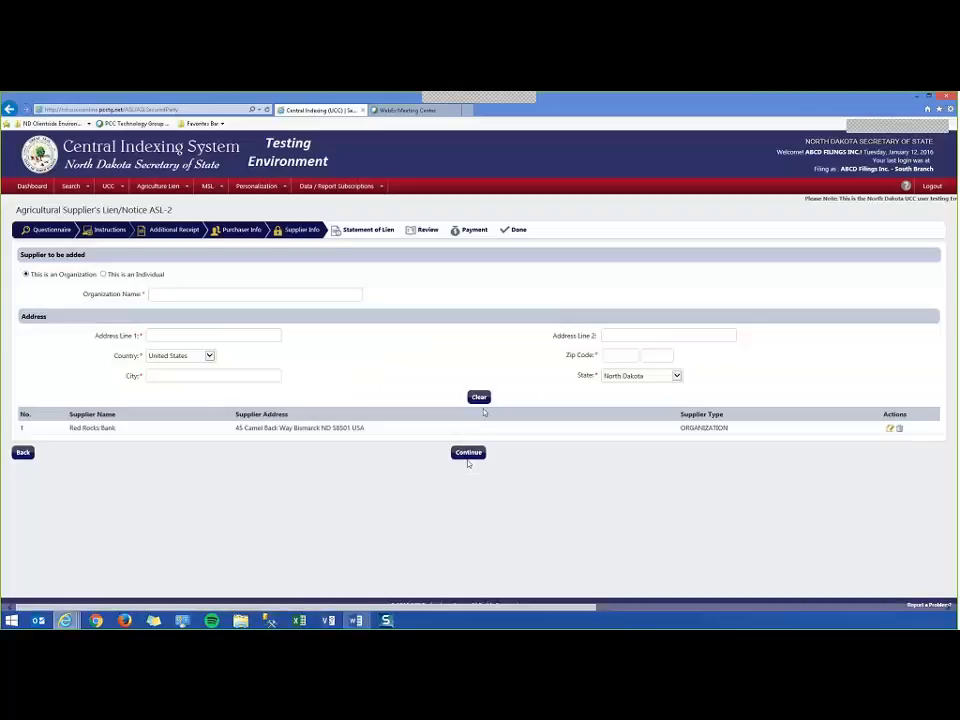
left_click(467, 456)
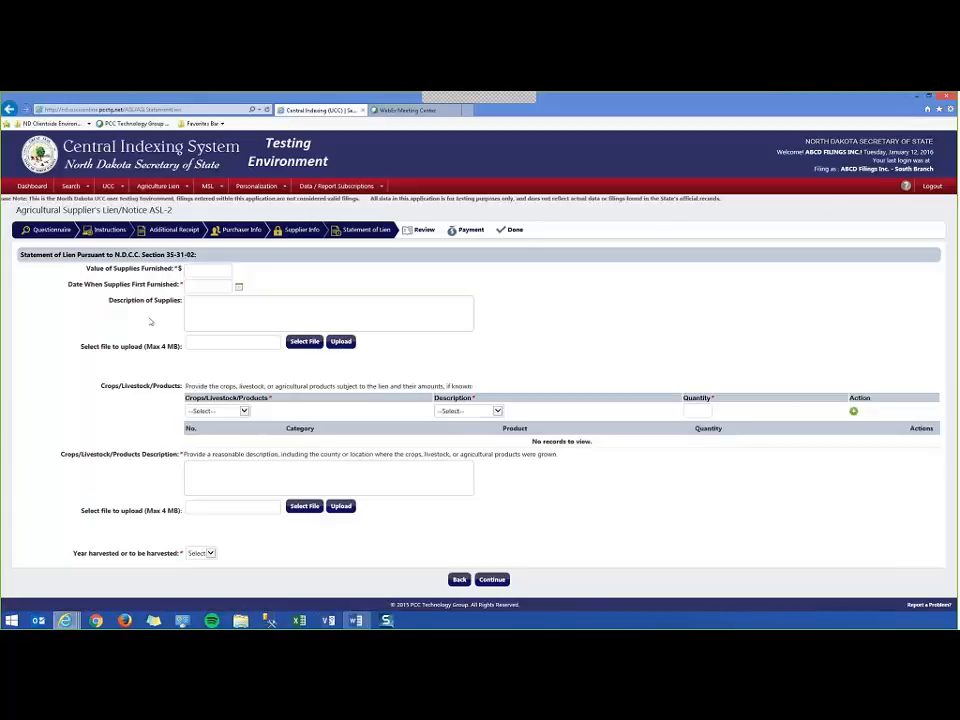
Enter supplies value 500, first-furnished date 01/01/2016 and description 'An amount of Supplies'.
left_click(188, 270)
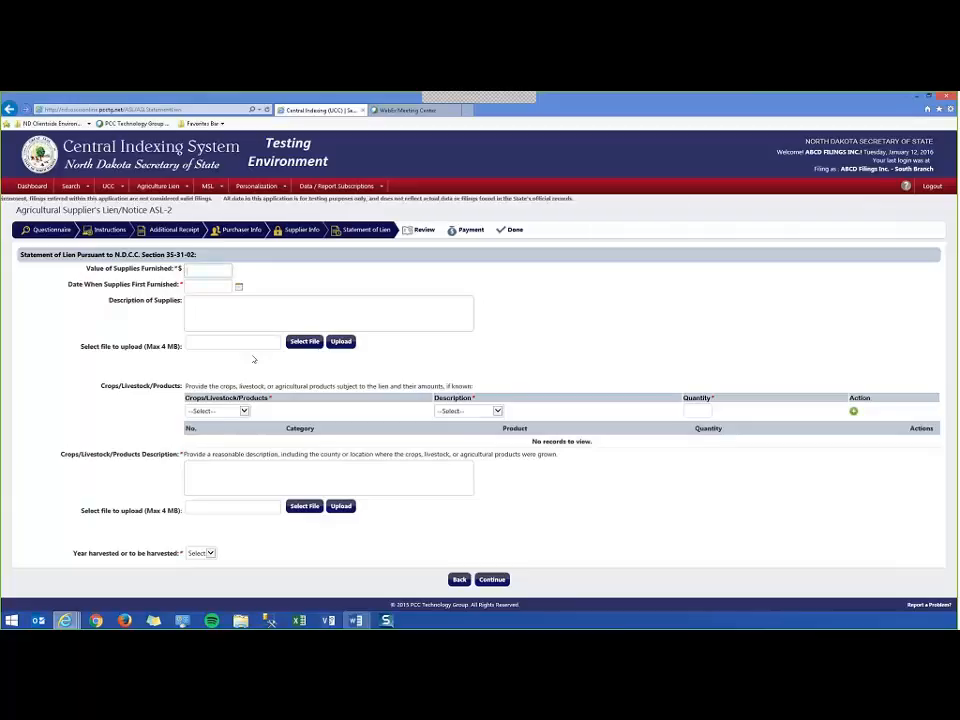
type("500")
key("Tab")
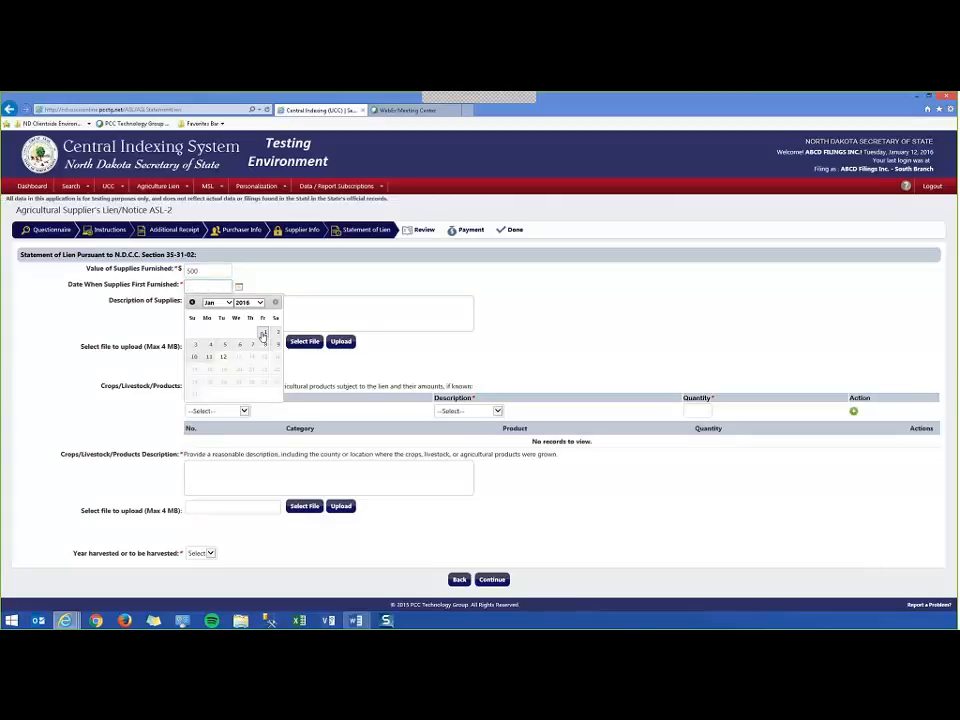
left_click(264, 332)
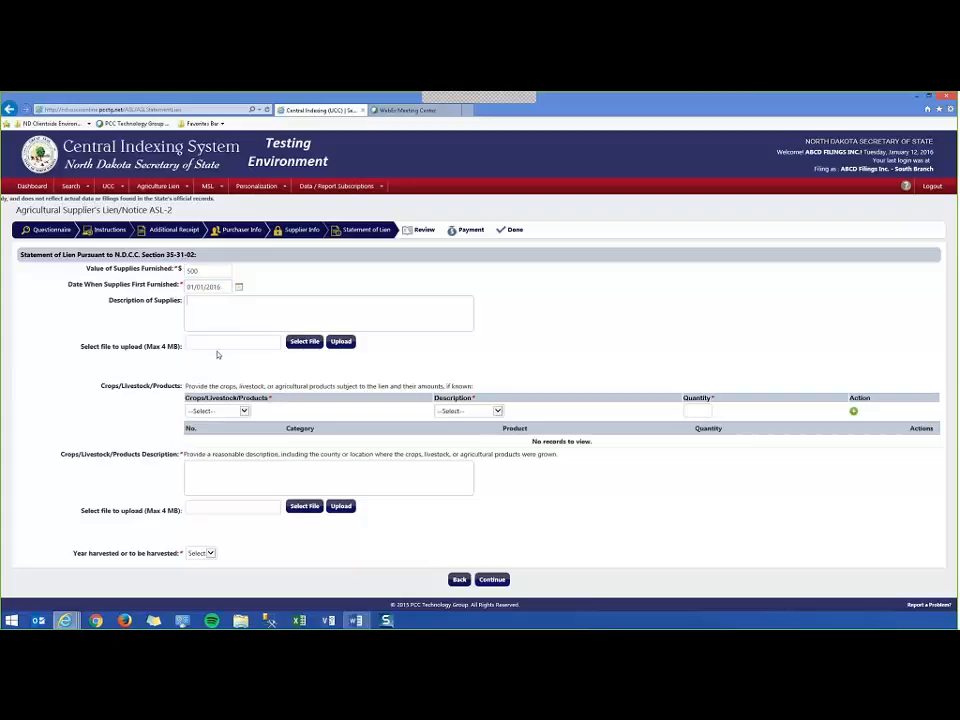
type("An amount")
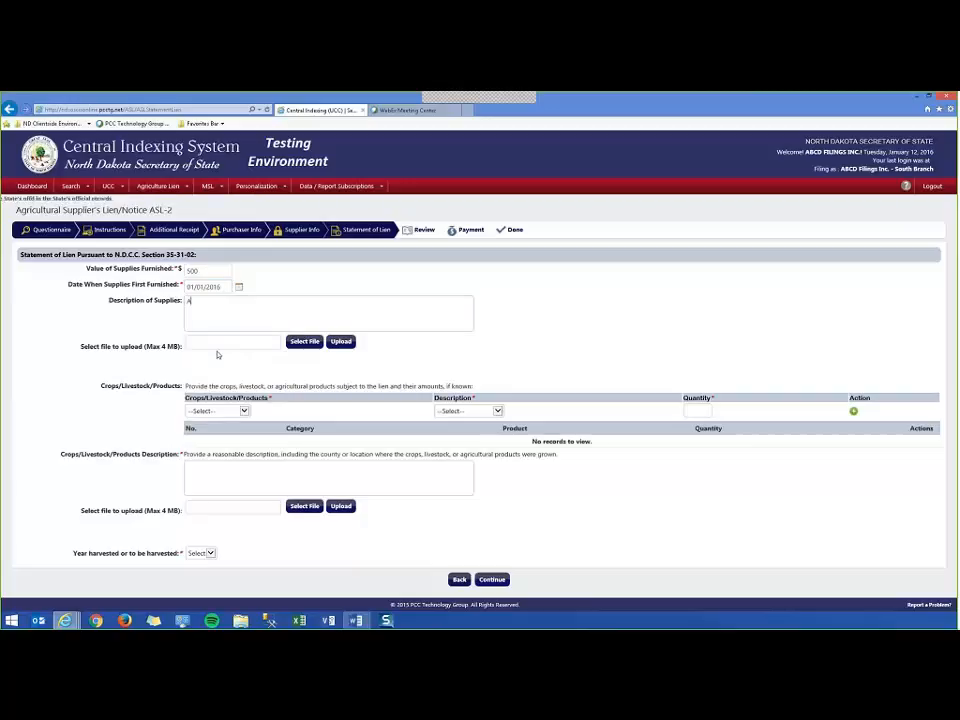
type(" of Supplies")
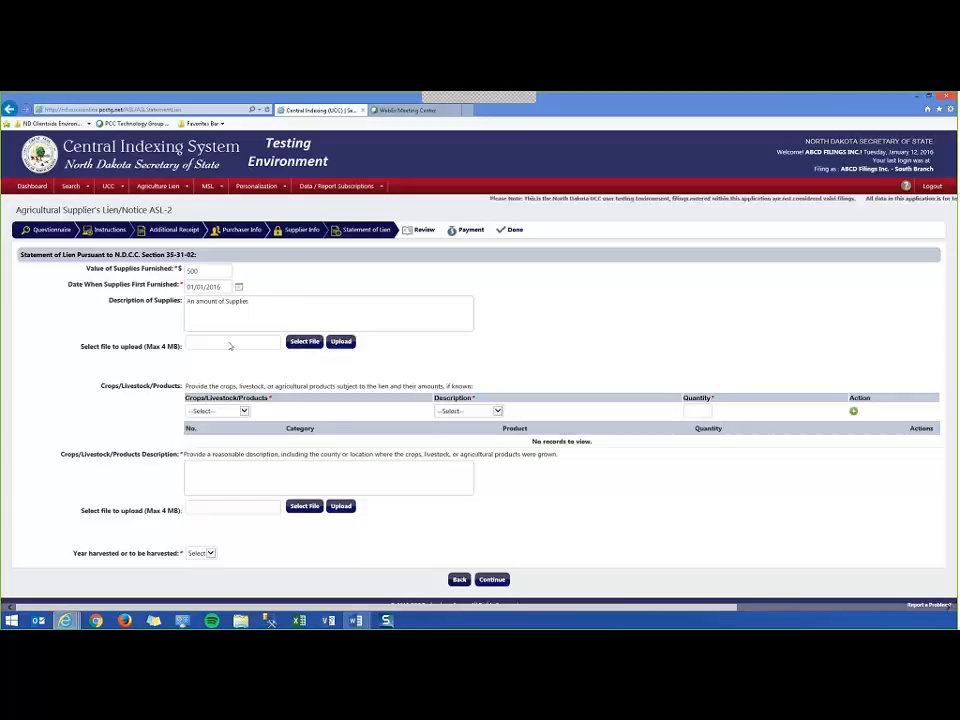
Upload Sample Collateral.pdf as the supplies file.
left_click(305, 342)
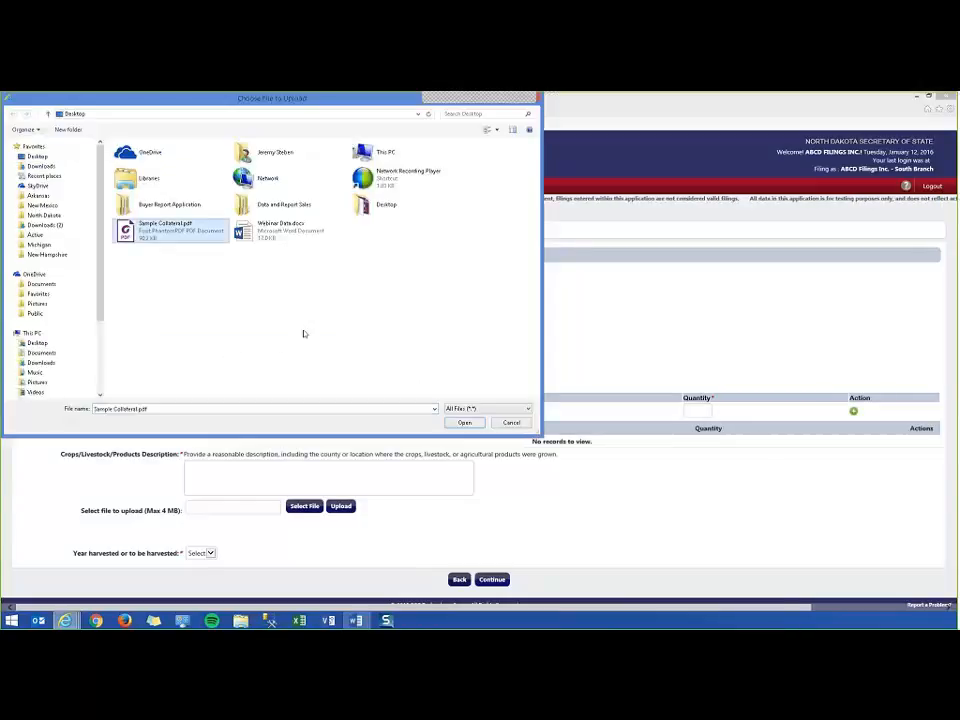
key("Return")
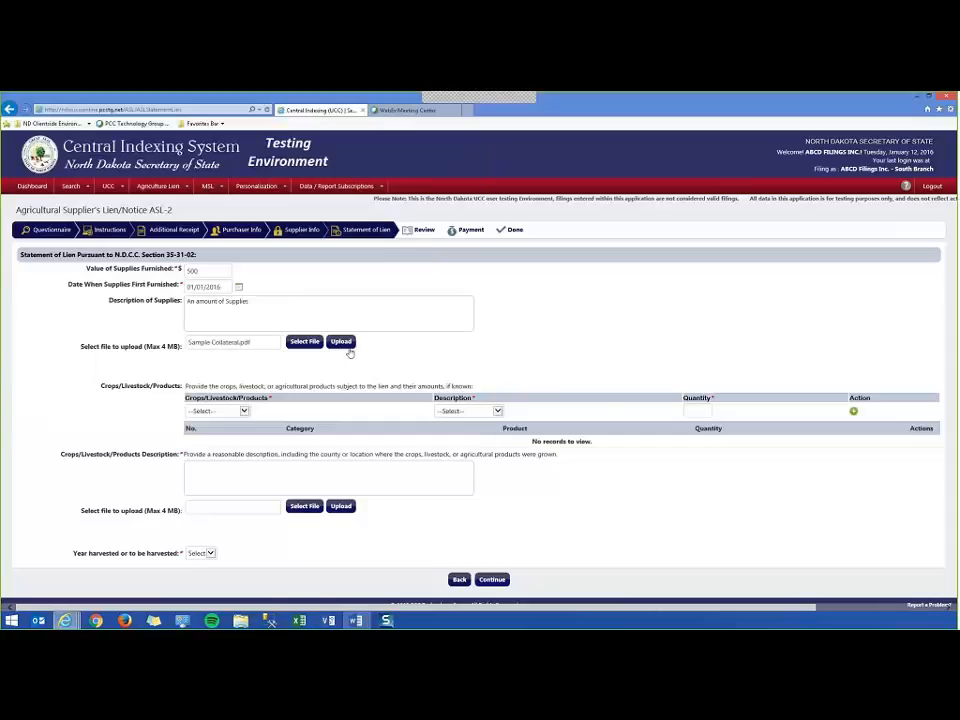
left_click(341, 342)
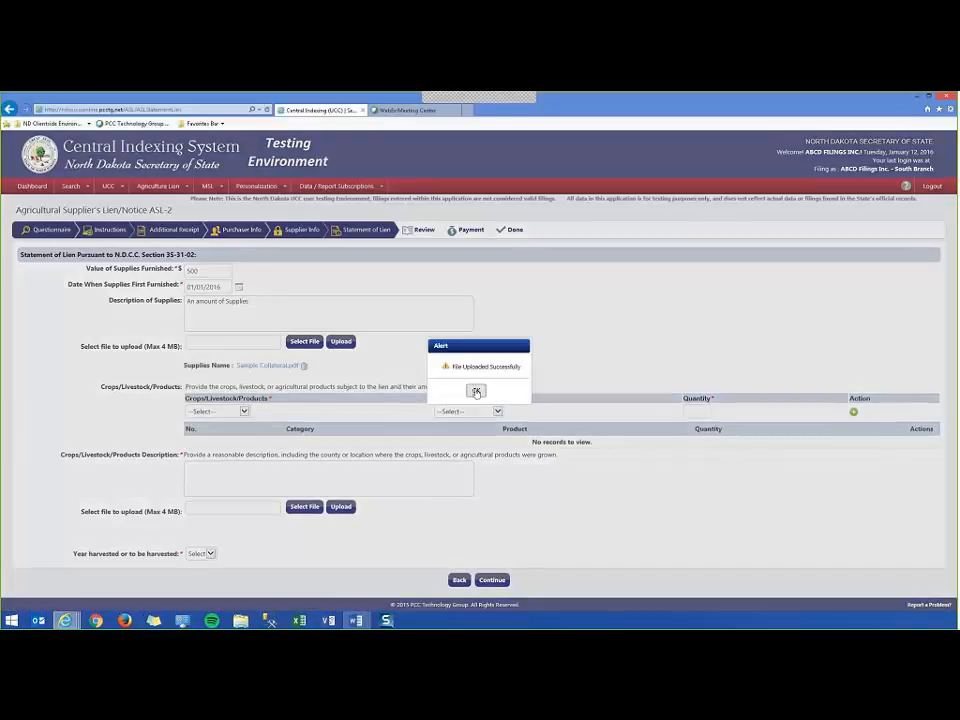
left_click(476, 391)
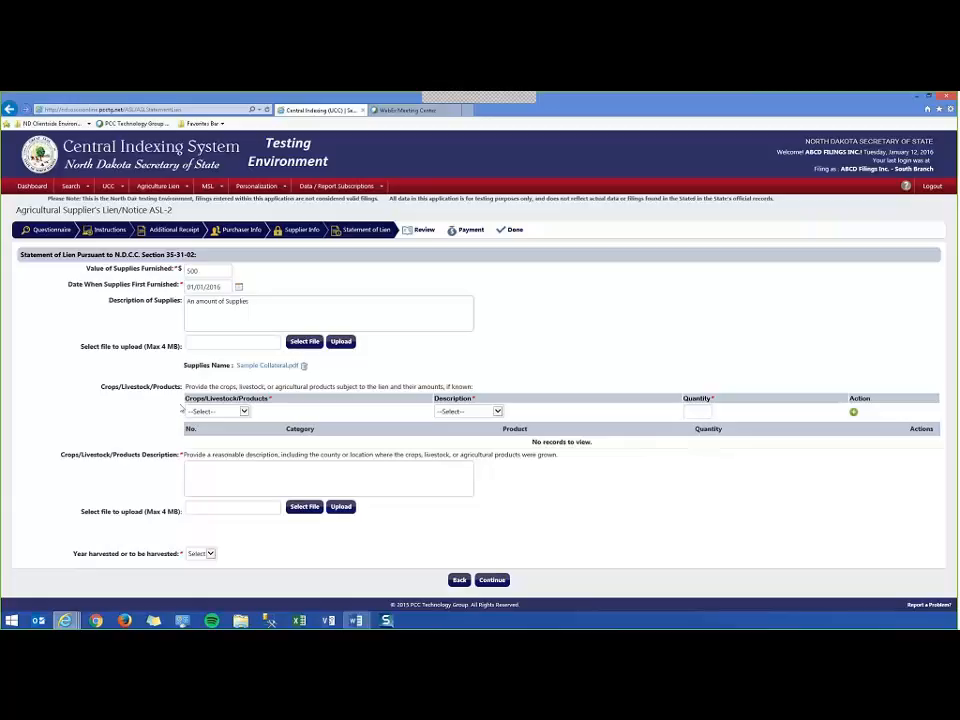
left_click(243, 411)
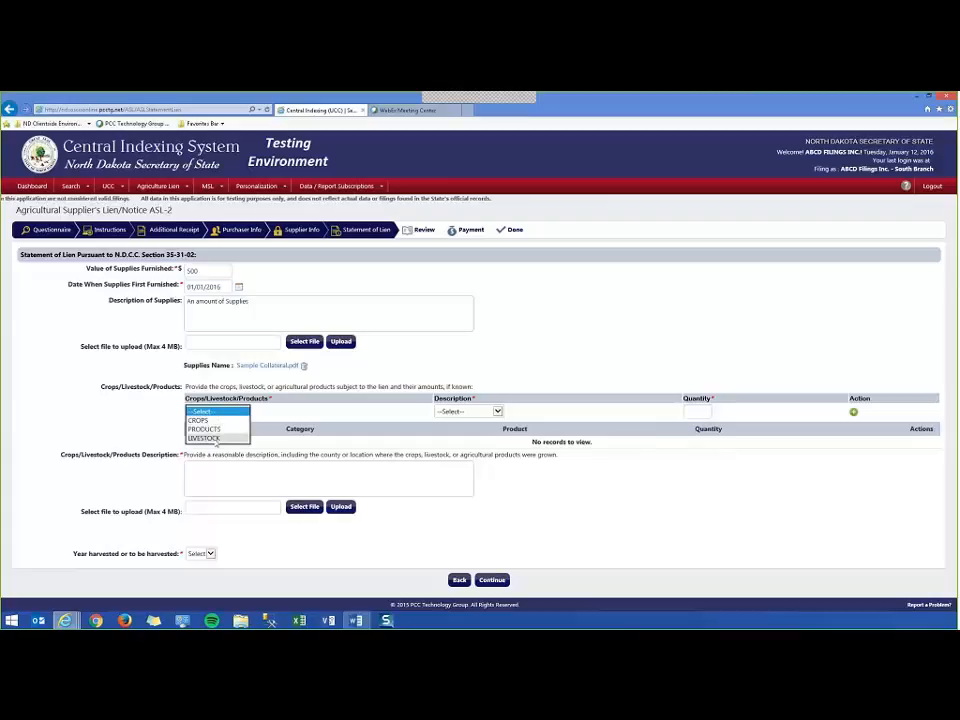
Add a CROPS item, Soybeans, with quantity 25 Barrels to the items table.
left_click(211, 421)
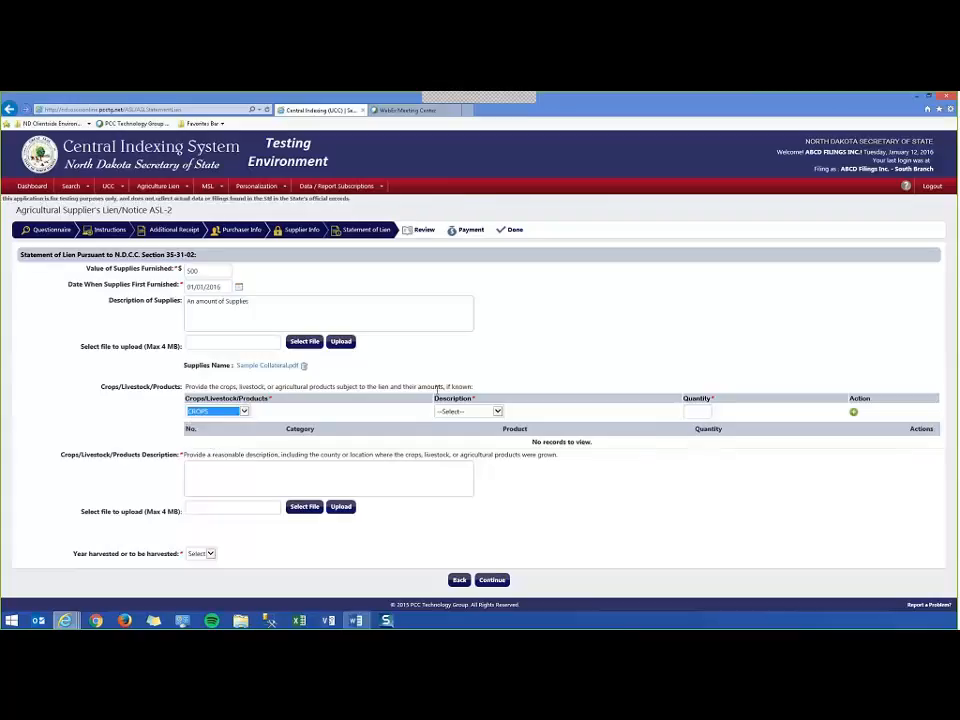
left_click(497, 411)
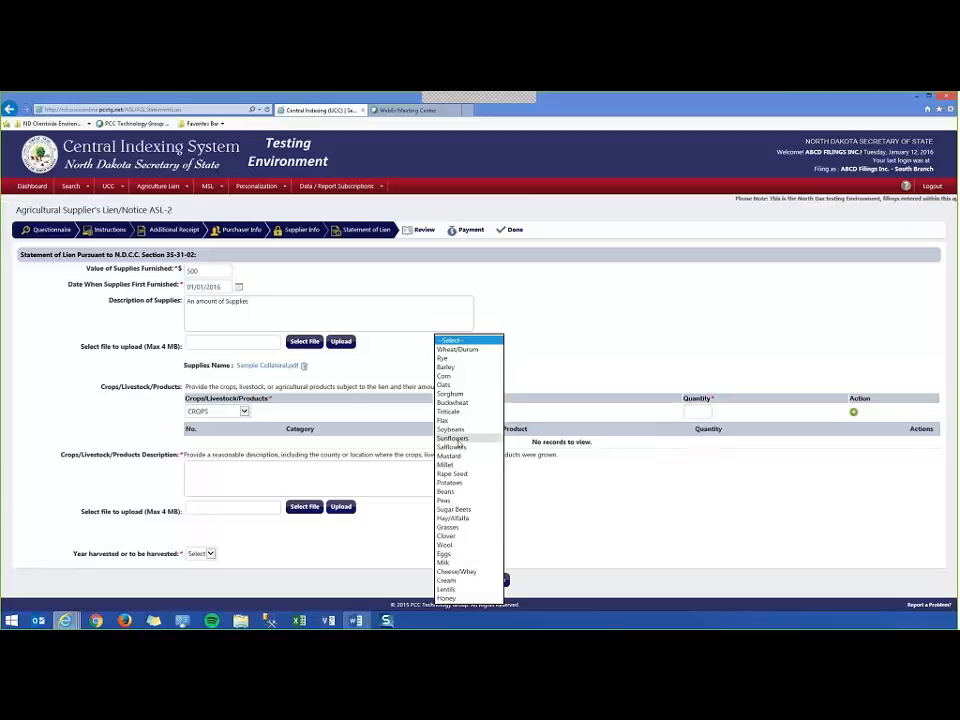
left_click(450, 429)
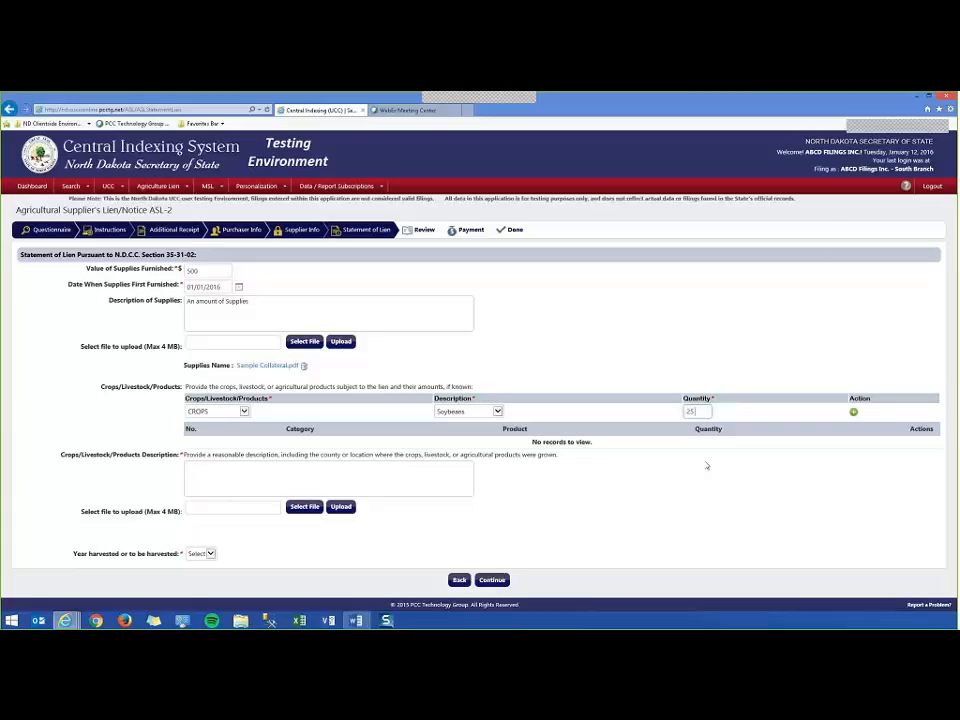
type("els")
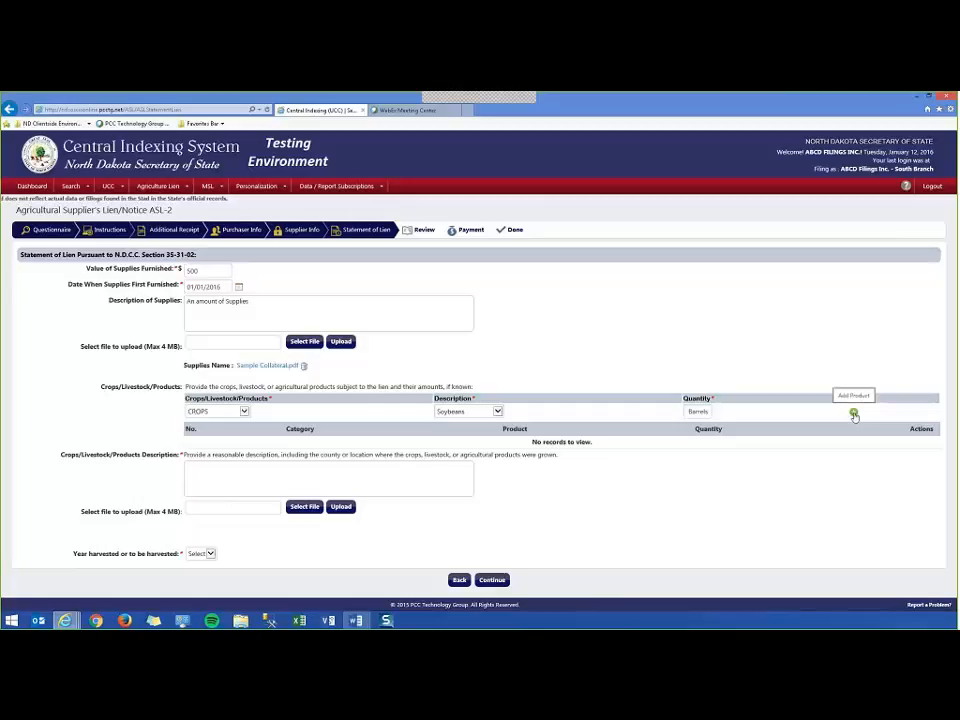
left_click(854, 413)
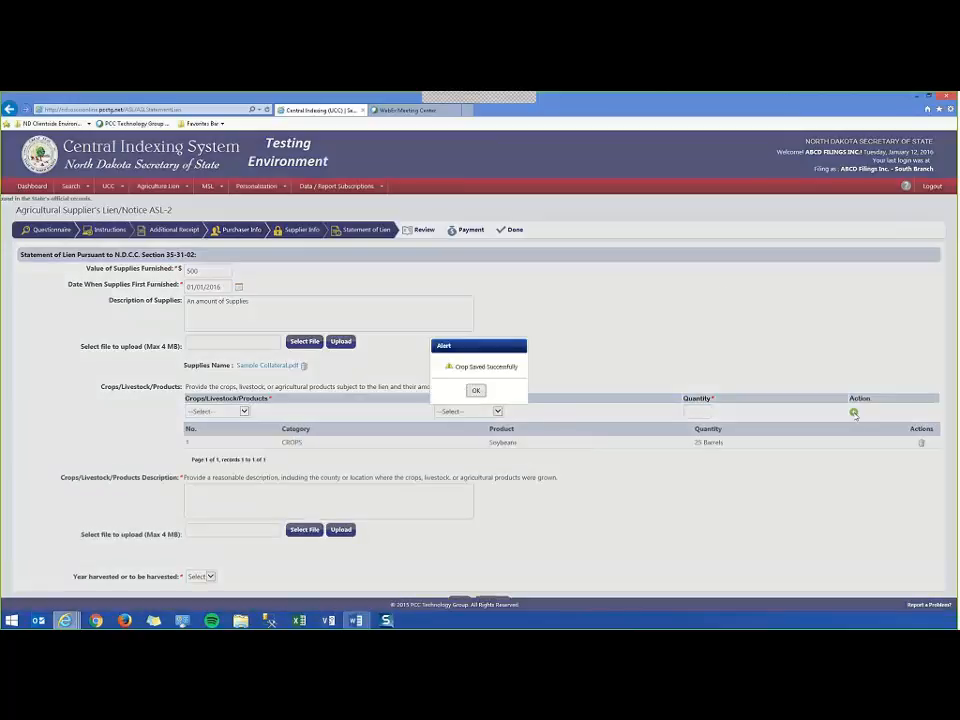
left_click(476, 391)
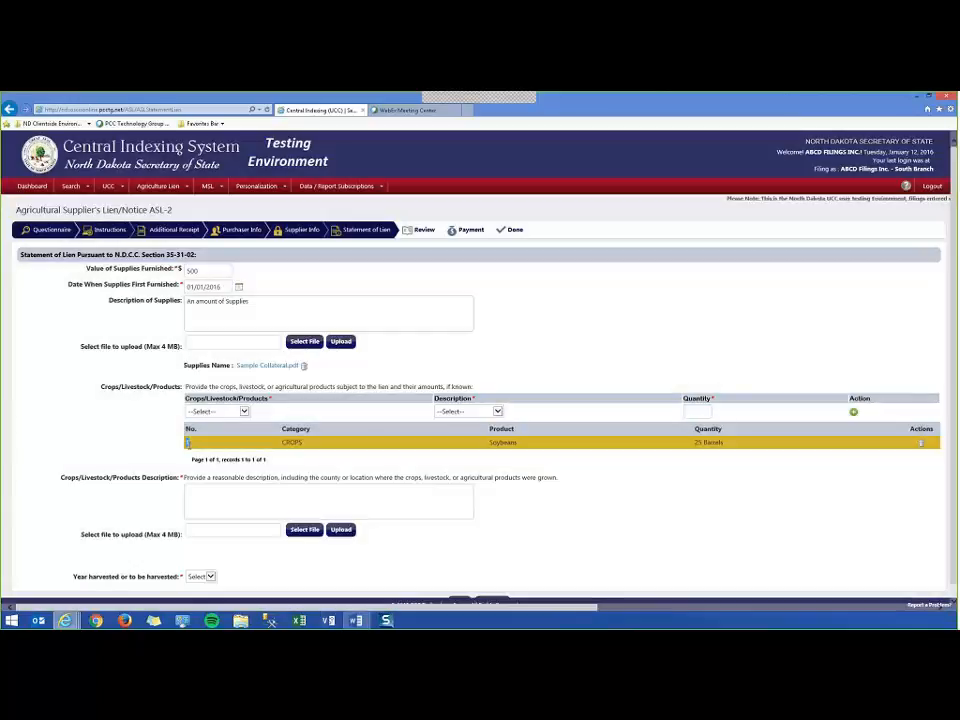
left_click_drag(184, 442, 891, 467)
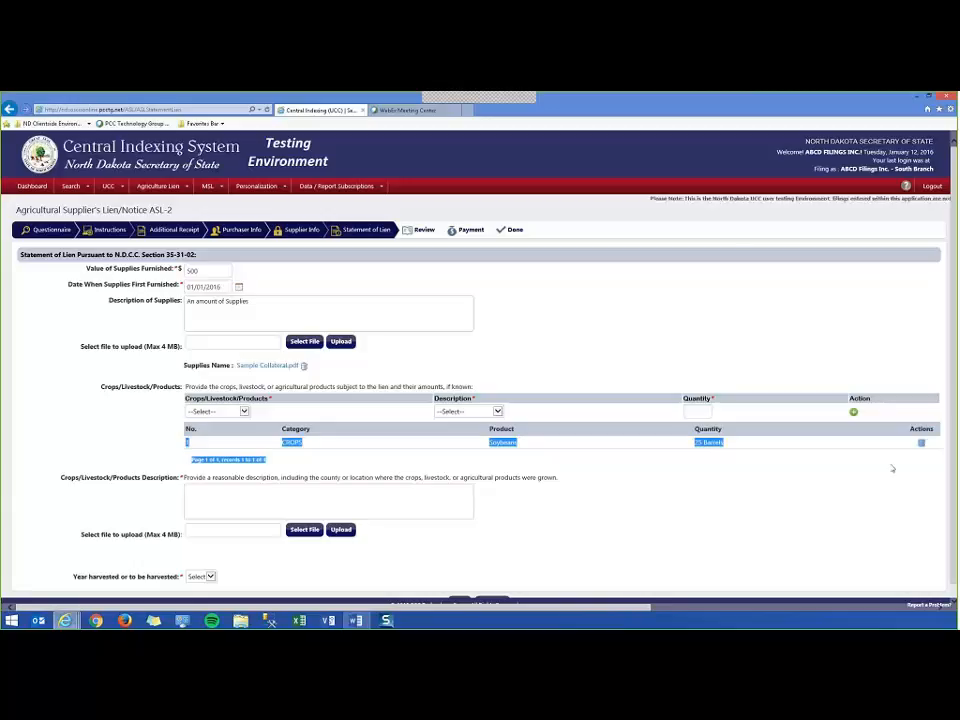
Add a PRODUCTS item of type Other, described as Bees Wax, with quantity 3 Combs.
left_click(263, 421)
left_click(243, 411)
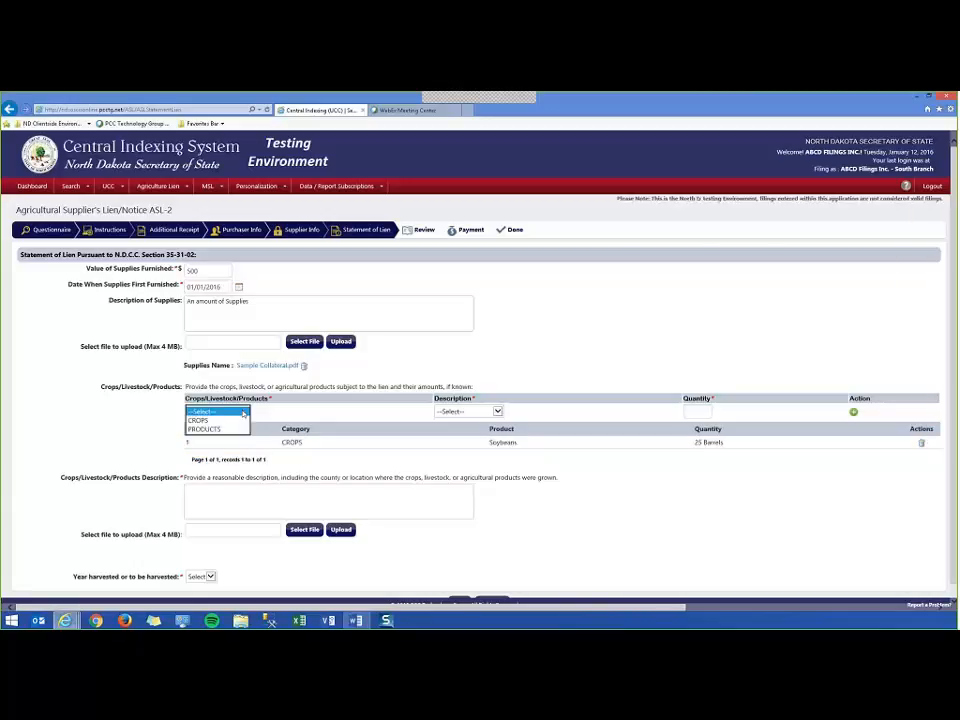
left_click(205, 428)
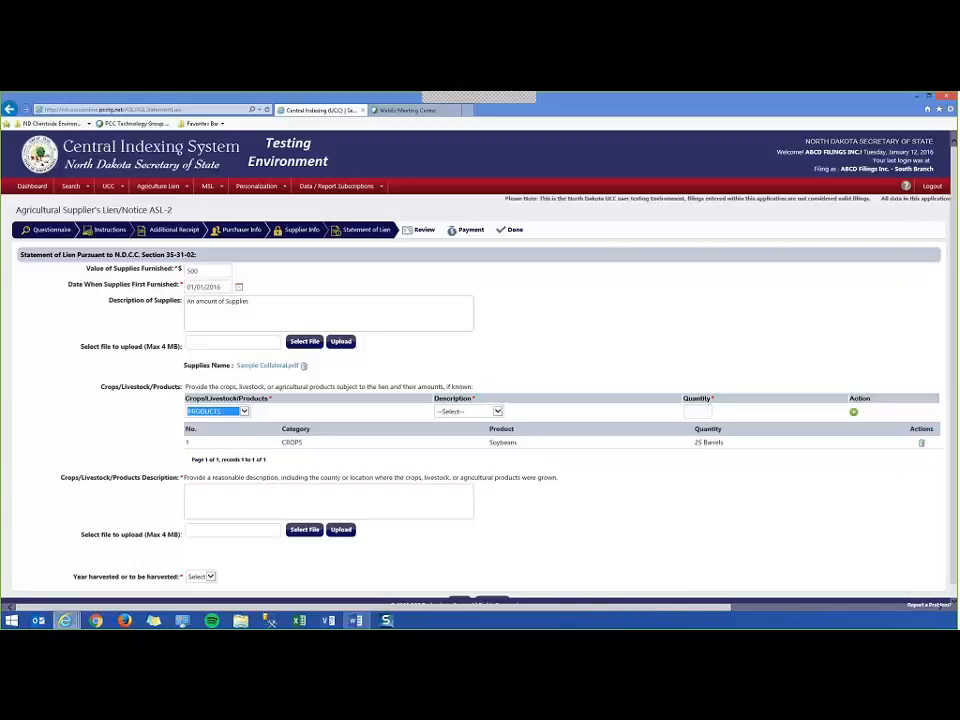
left_click(499, 411)
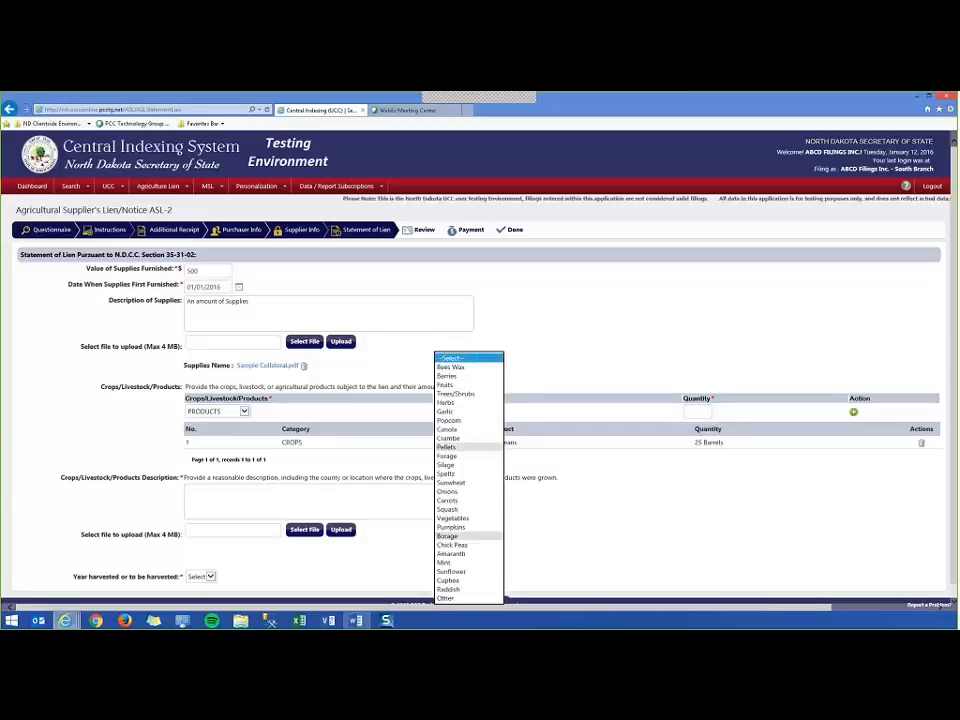
left_click(447, 597)
left_click(530, 410)
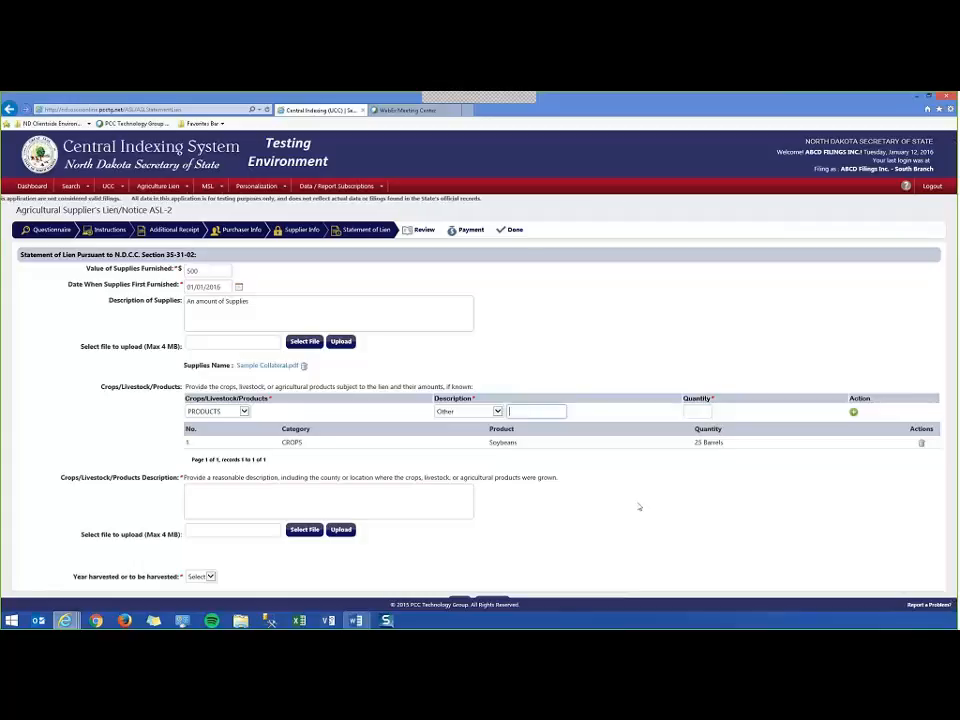
type("Ben")
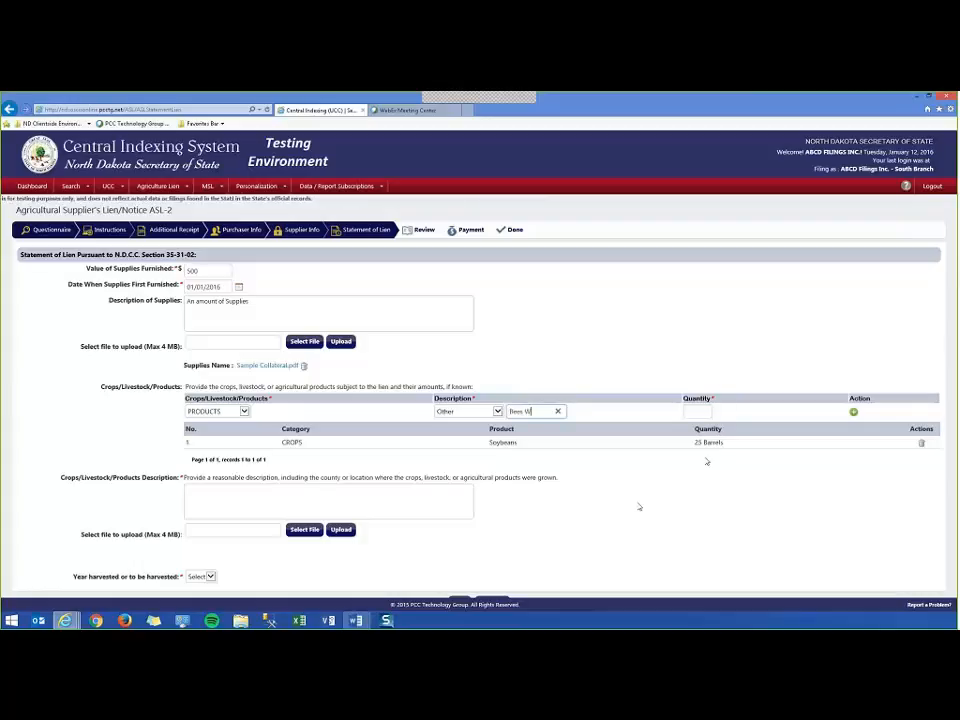
type("ax")
left_click(704, 412)
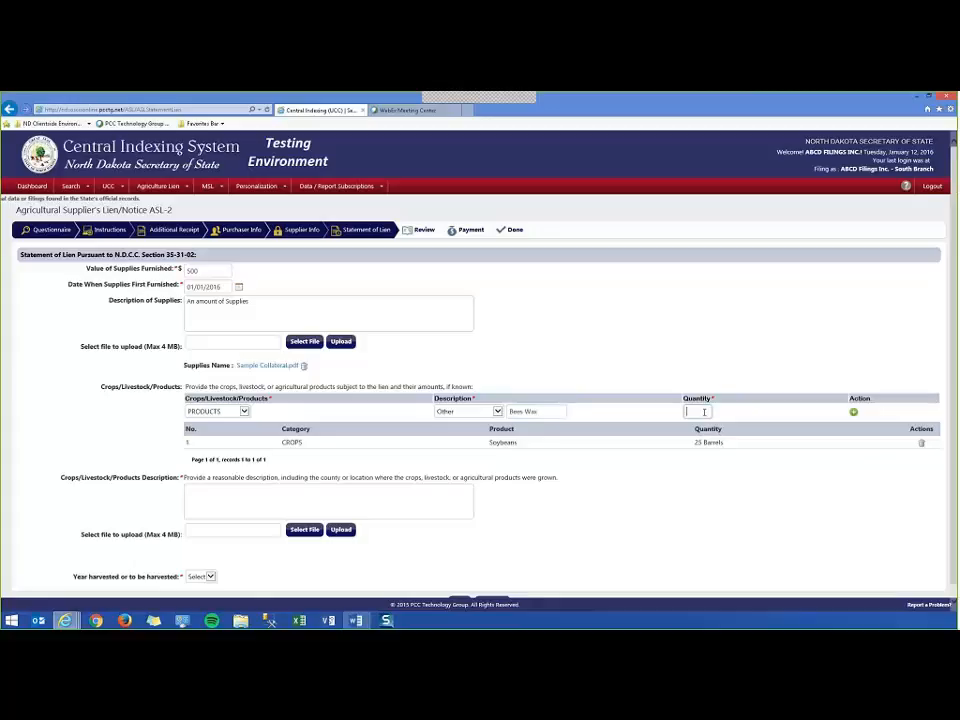
type("Conta")
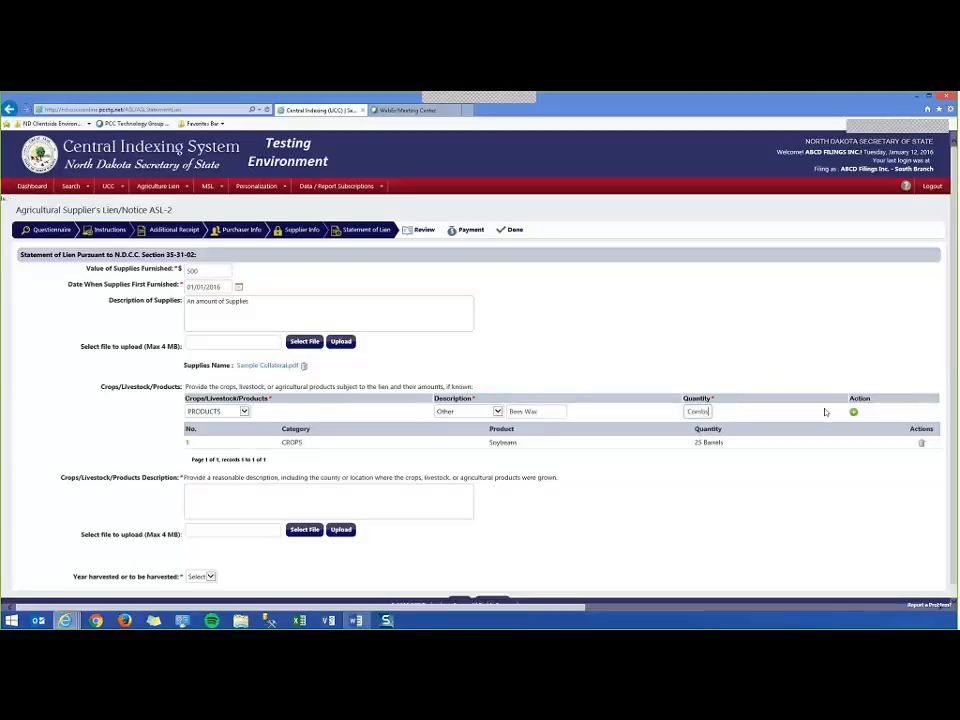
left_click(853, 412)
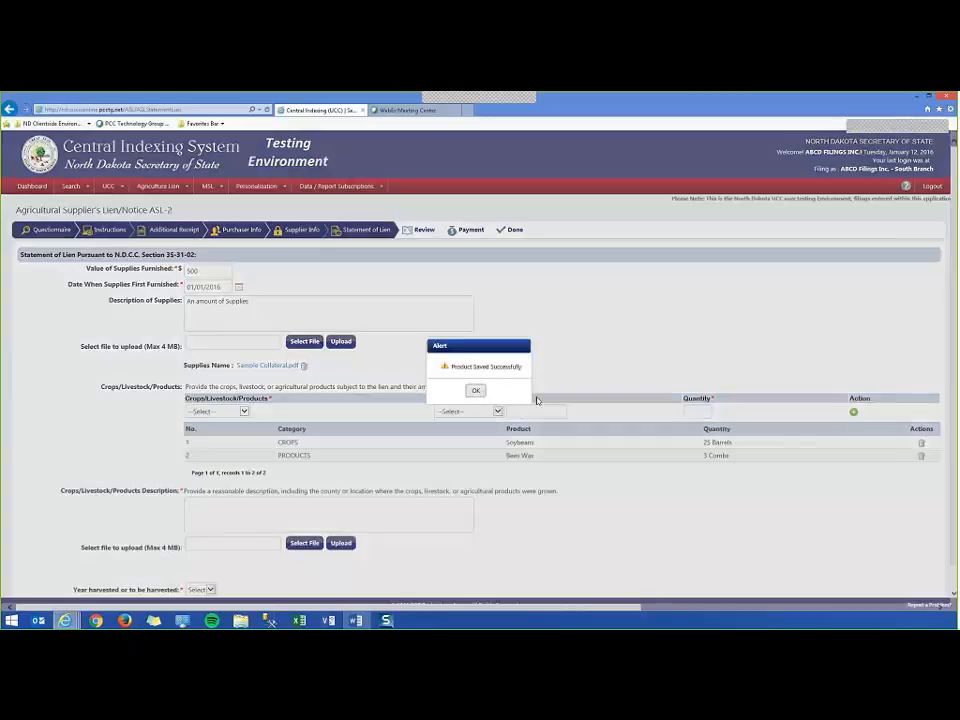
left_click(475, 390)
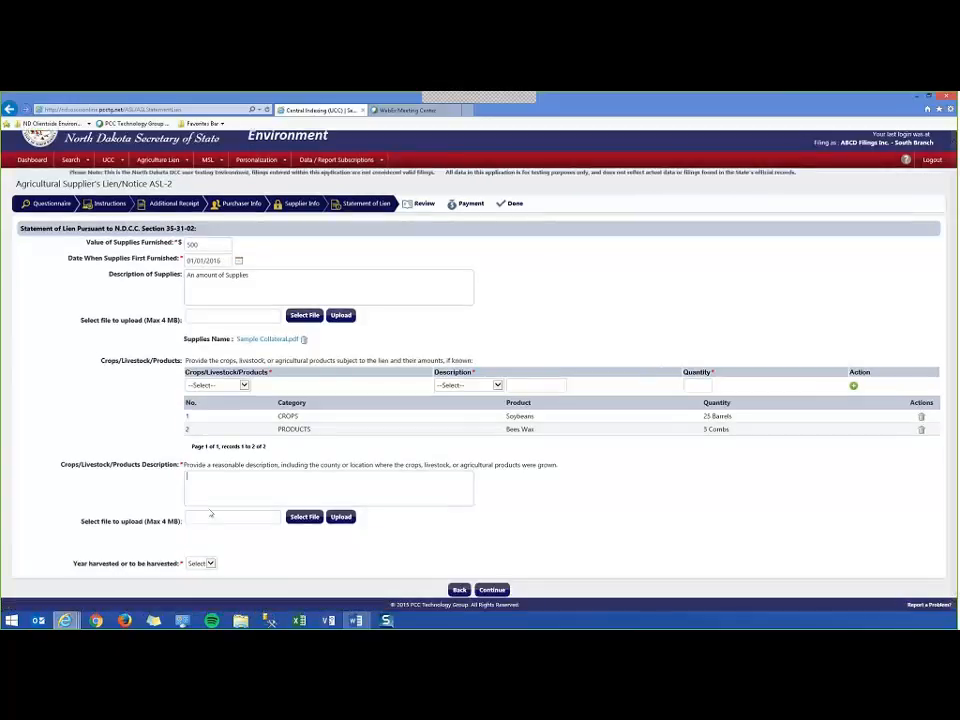
Set the harvest year to 2018 and submit the Statement of Lien for review.
type("Desc")
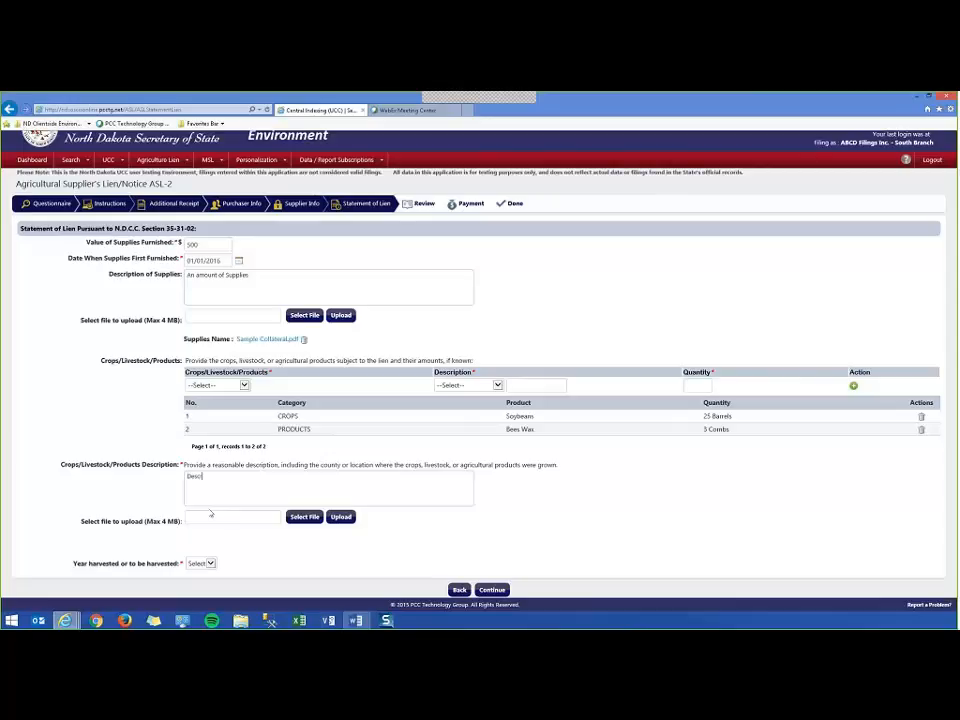
type("ription")
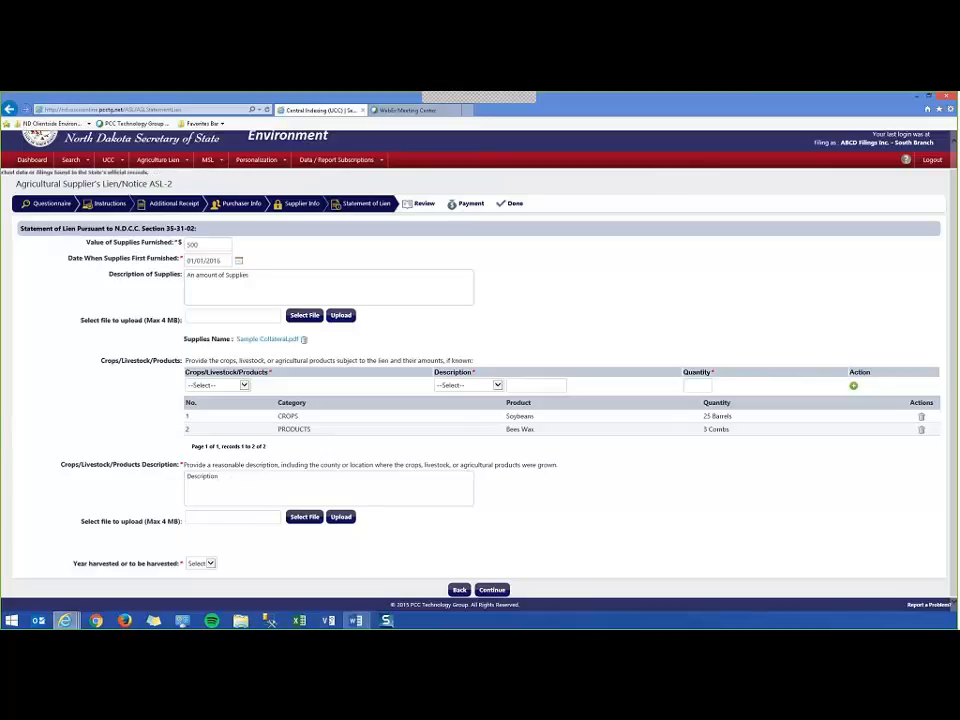
left_click(200, 565)
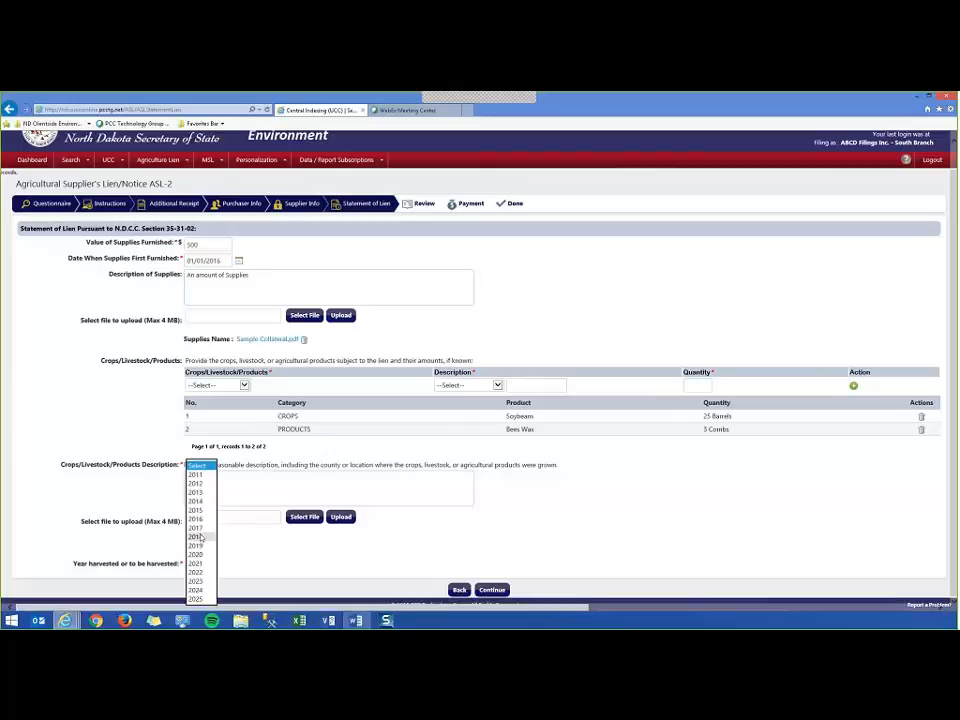
left_click(197, 537)
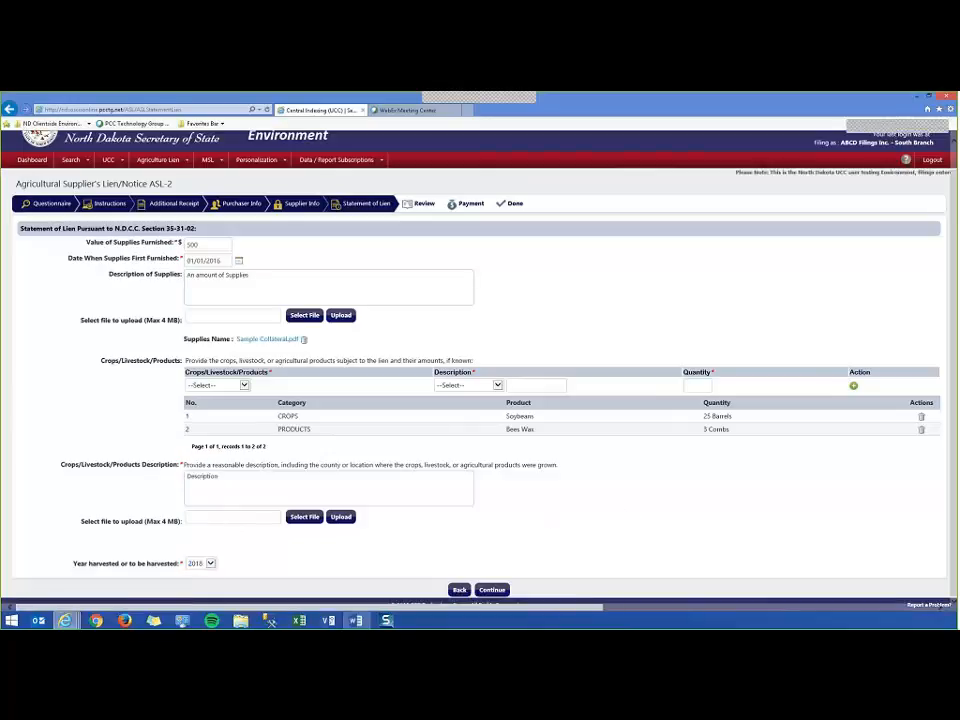
left_click(494, 590)
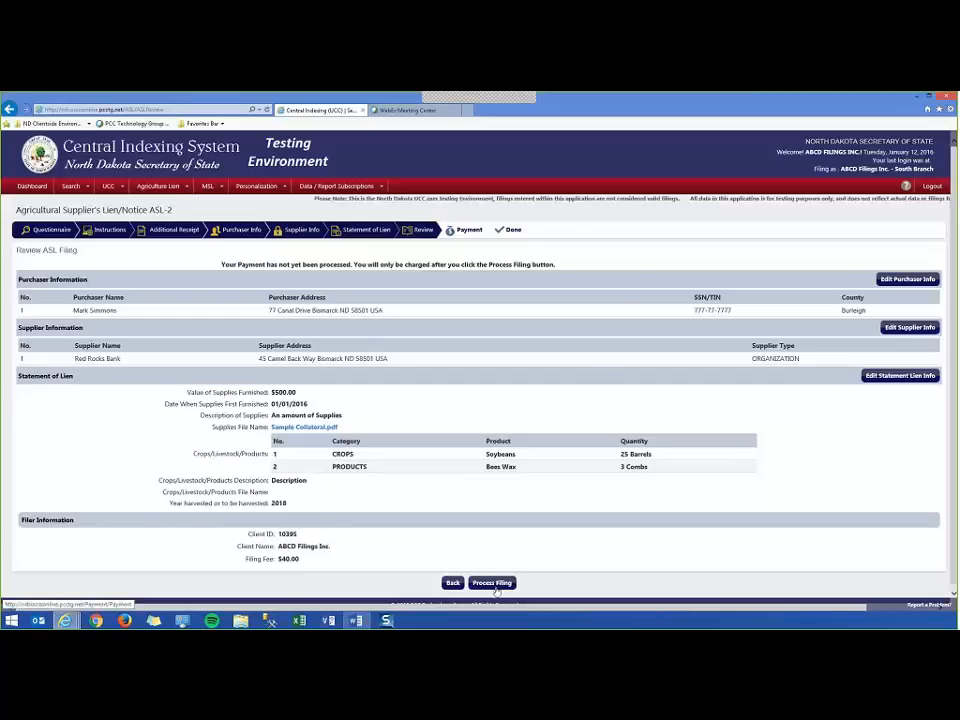
left_click(493, 583)
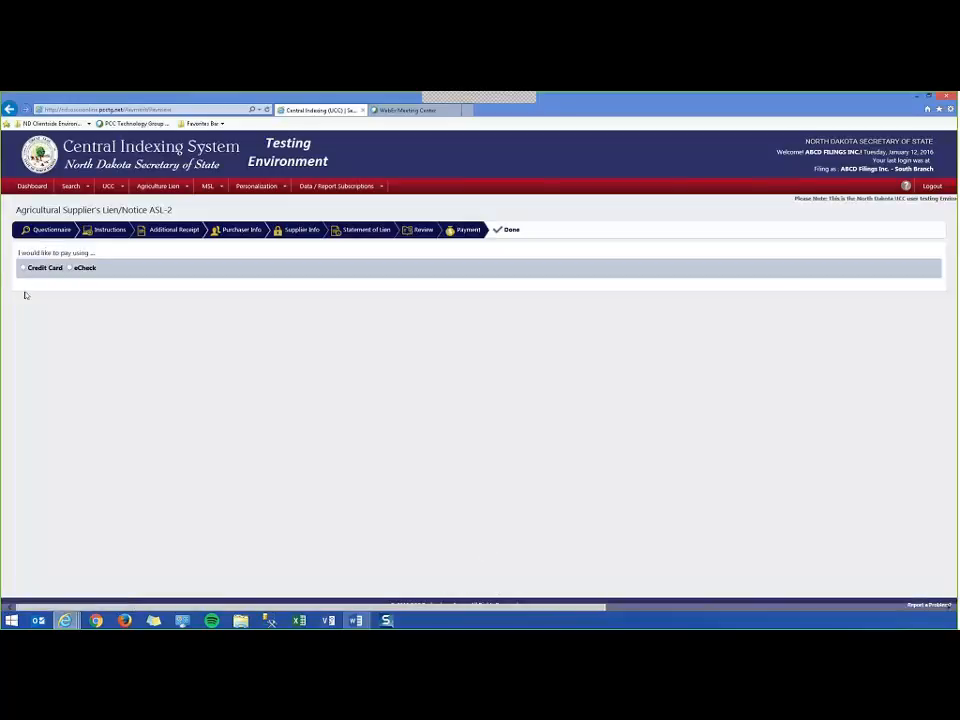
left_click(23, 268)
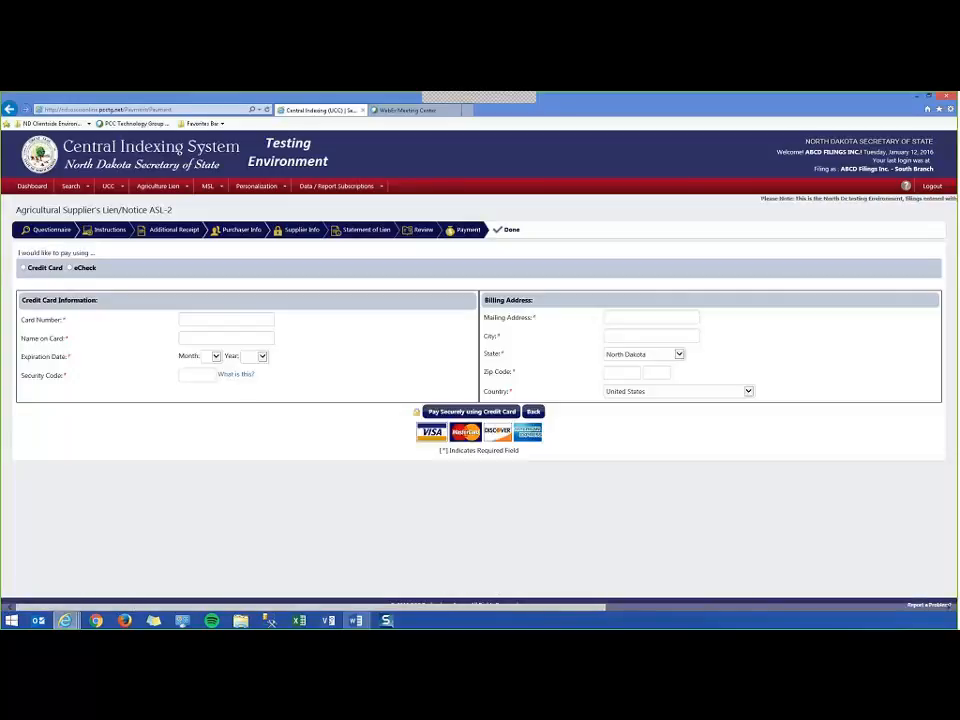
left_click(468, 412)
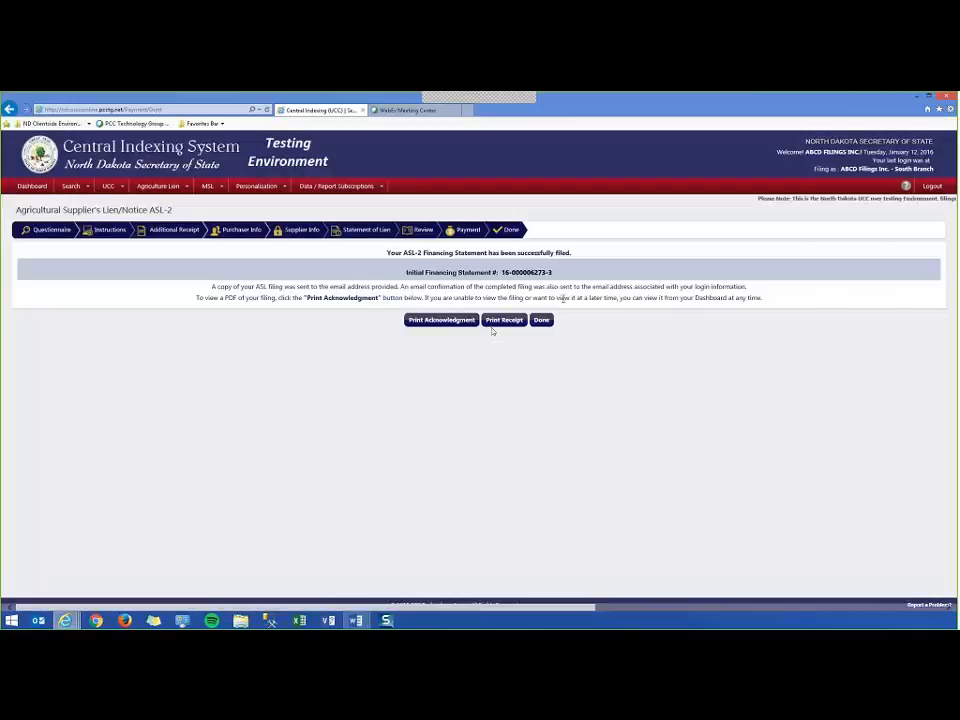
left_click_drag(493, 273, 558, 273)
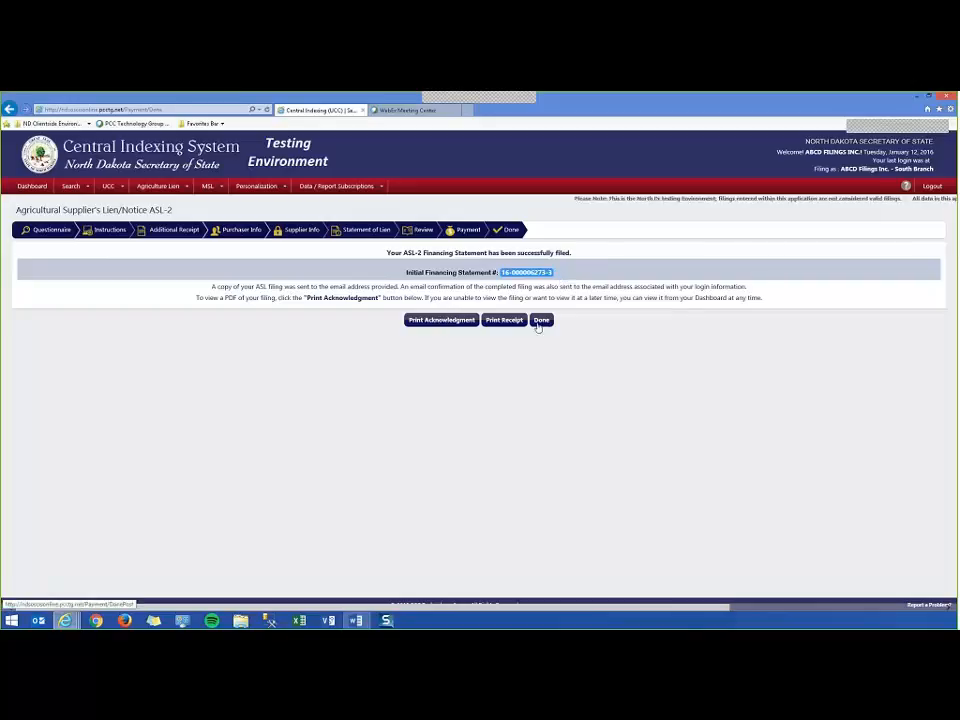
left_click(541, 319)
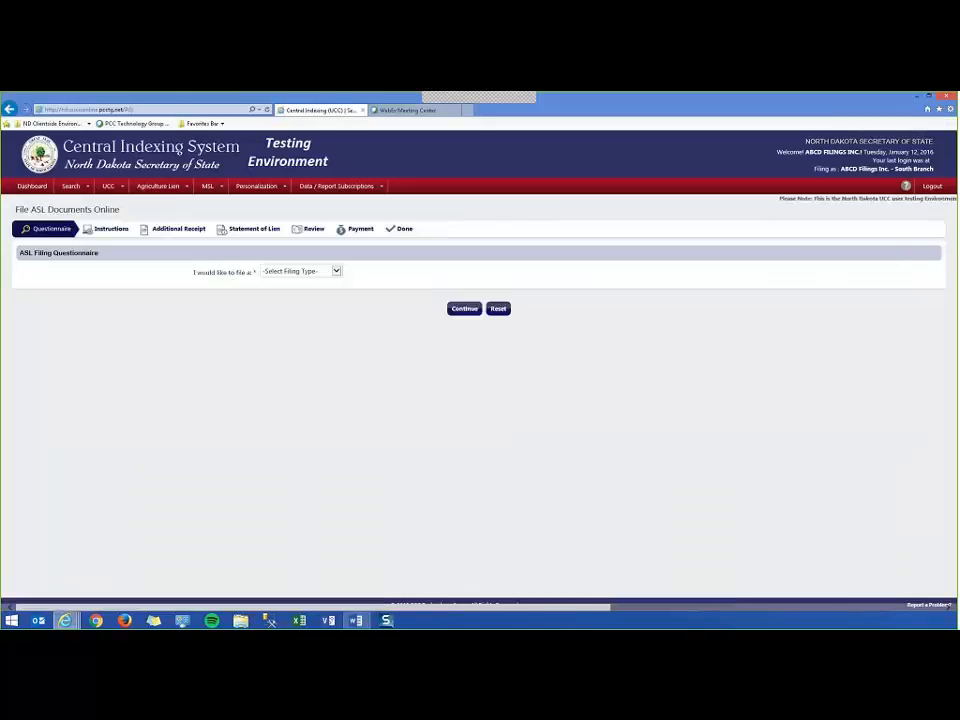
View the ASL filing type list and close it without choosing a type.
left_click(300, 271)
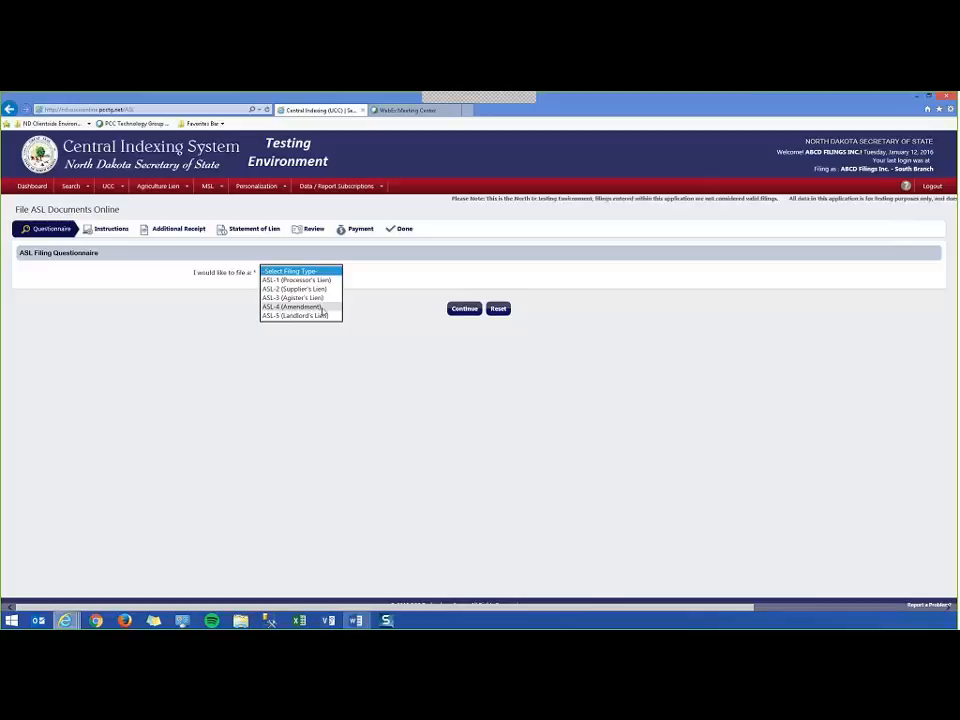
left_click(362, 264)
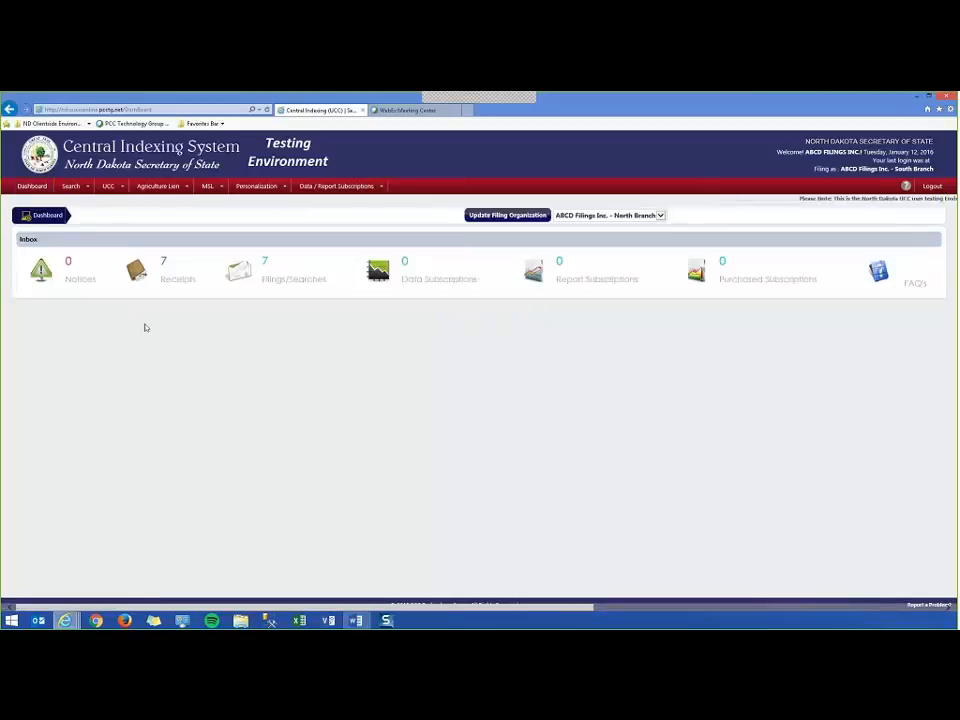
Search filings for organization ABCD Filings Inc. - South Branch, leaving only the new ASL-2 filing.
left_click(294, 279)
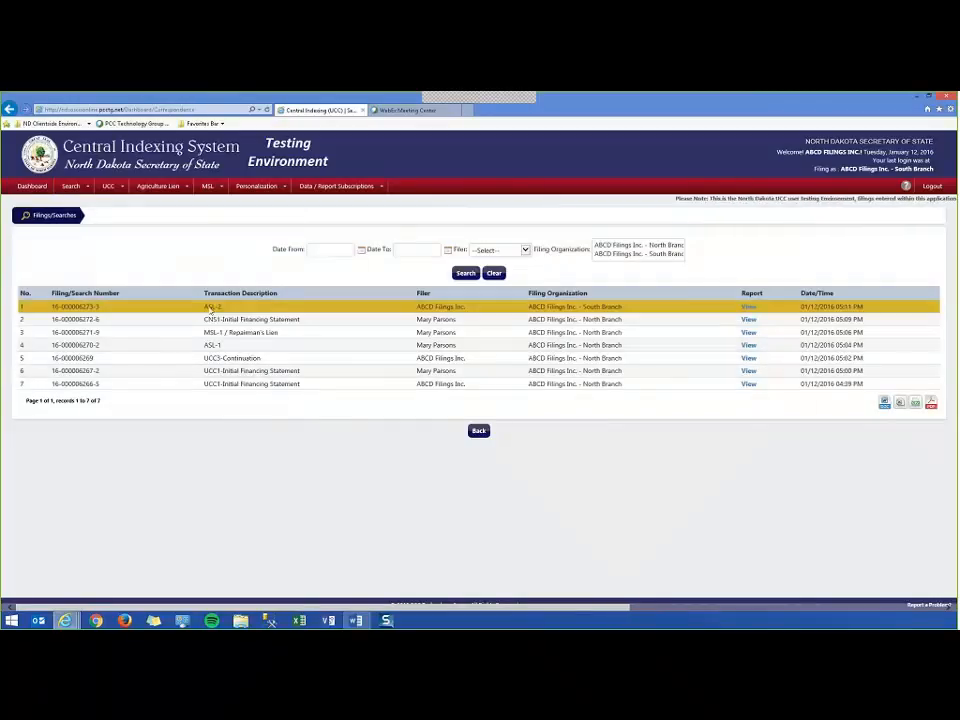
left_click_drag(203, 306, 224, 307)
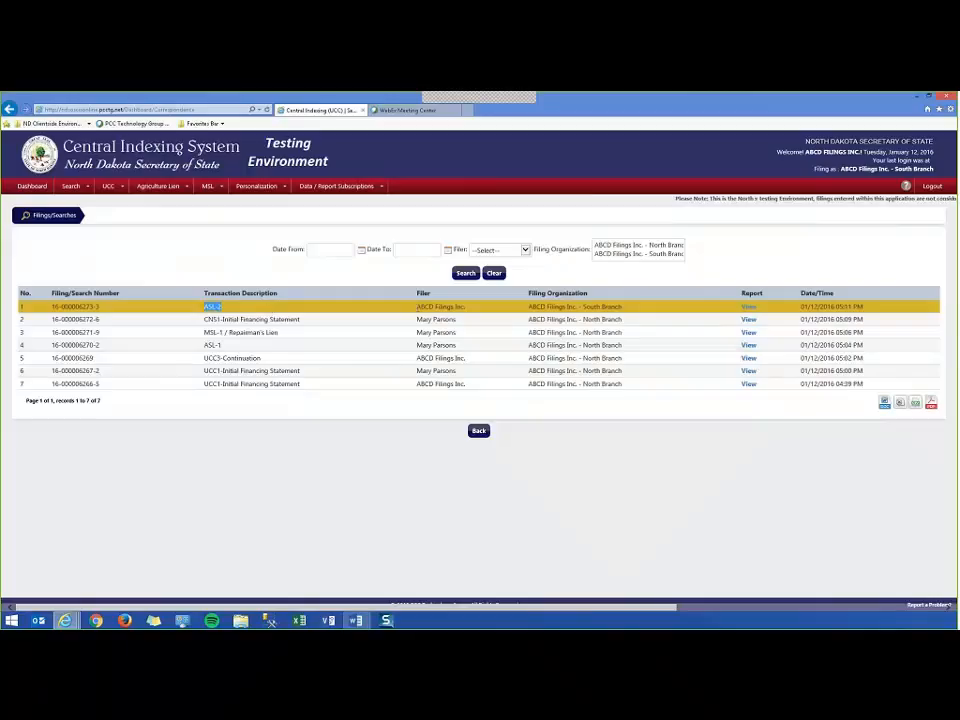
left_click_drag(416, 307, 468, 309)
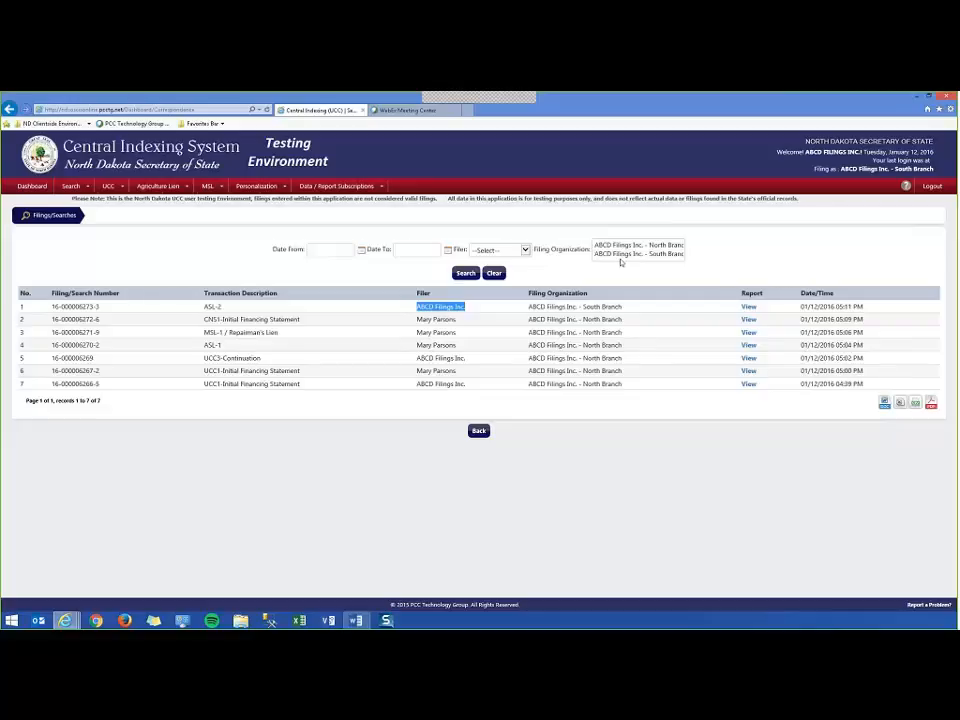
left_click(619, 254)
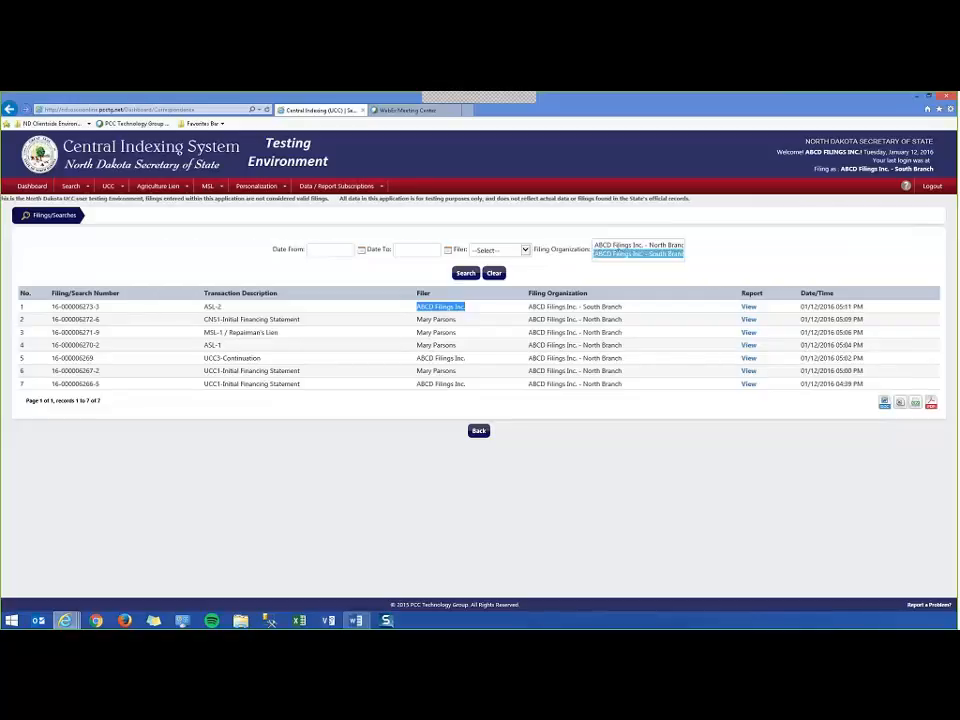
left_click(465, 273)
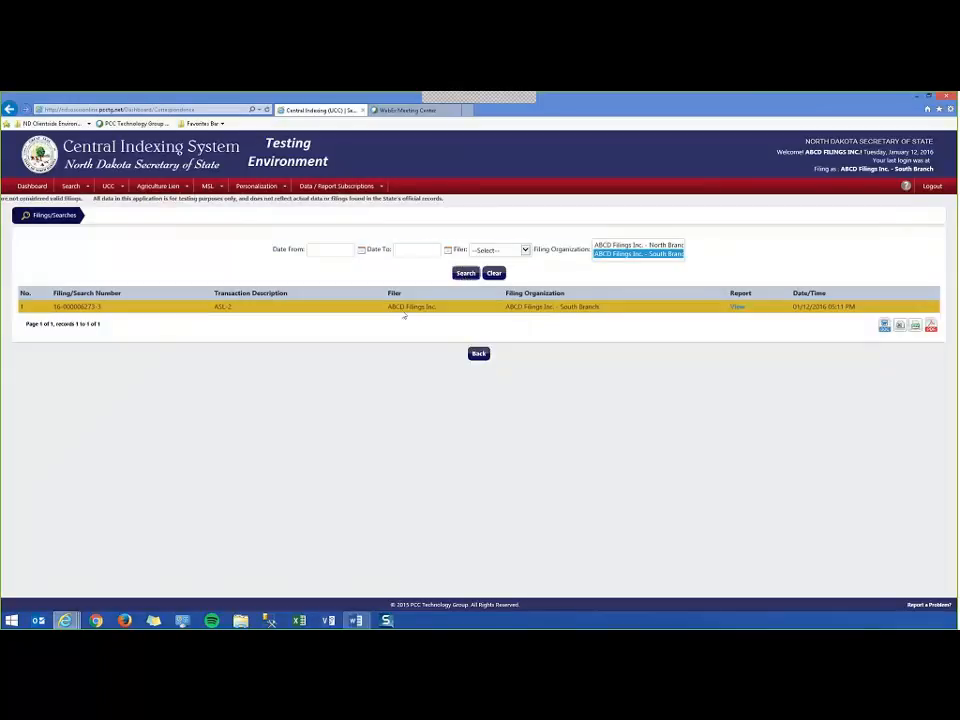
triple_click(580, 306)
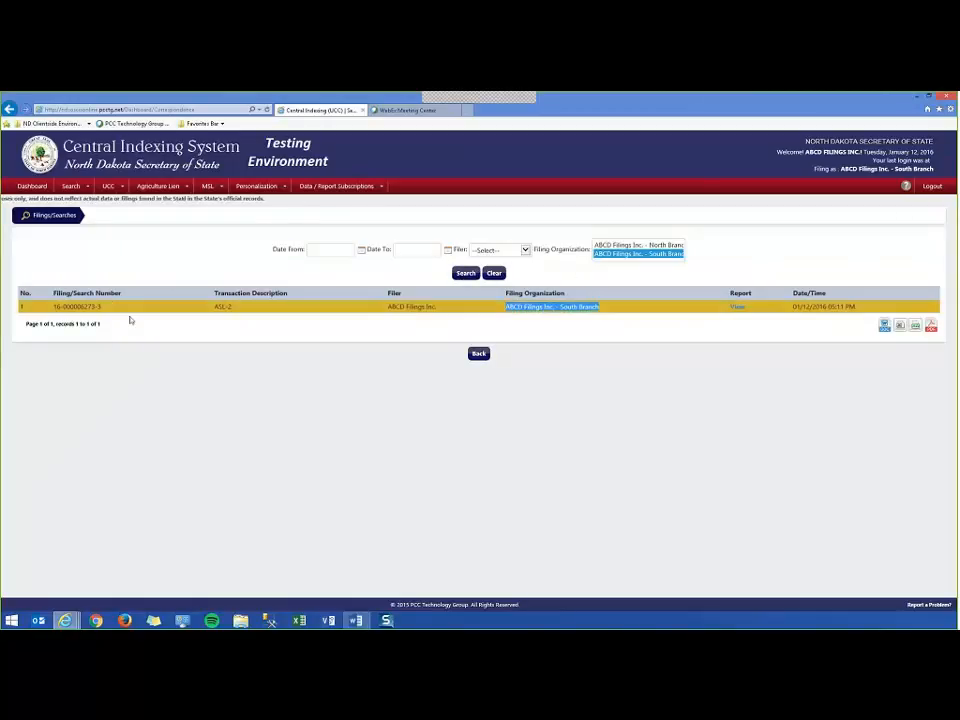
left_click_drag(387, 307, 436, 308)
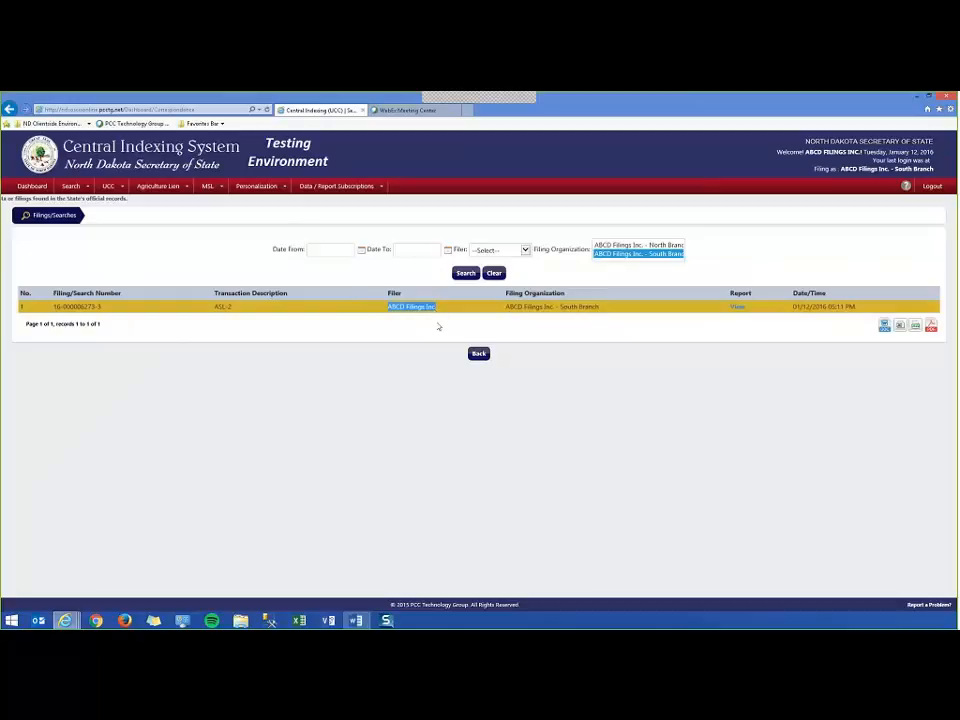
Search filings for North Branch with filer ABCD Filings Inc., listing six filings.
left_click(638, 245)
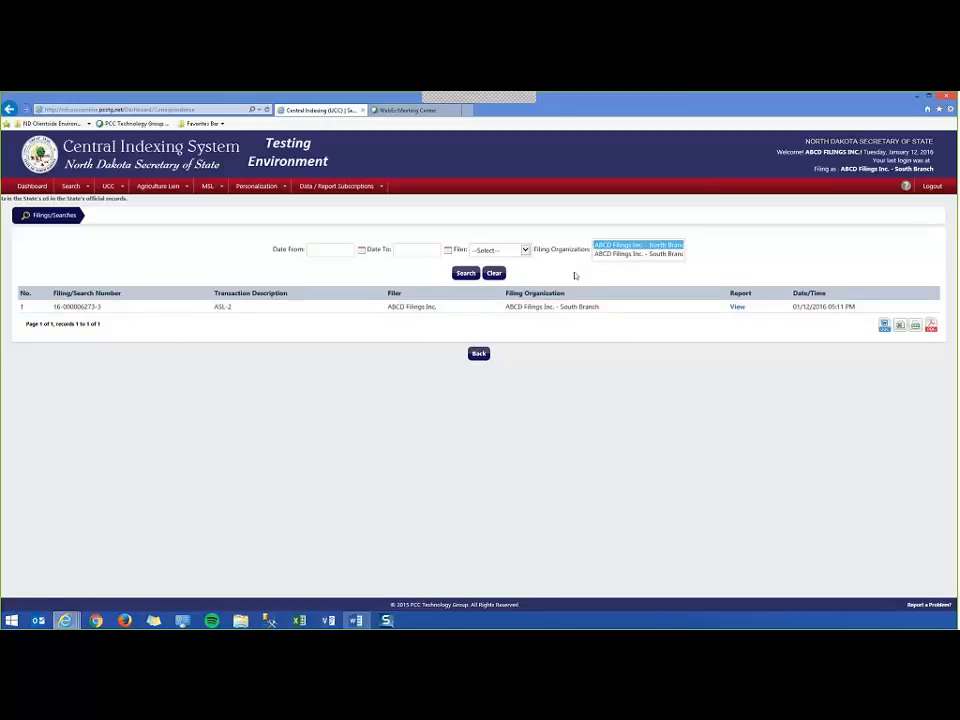
left_click(465, 273)
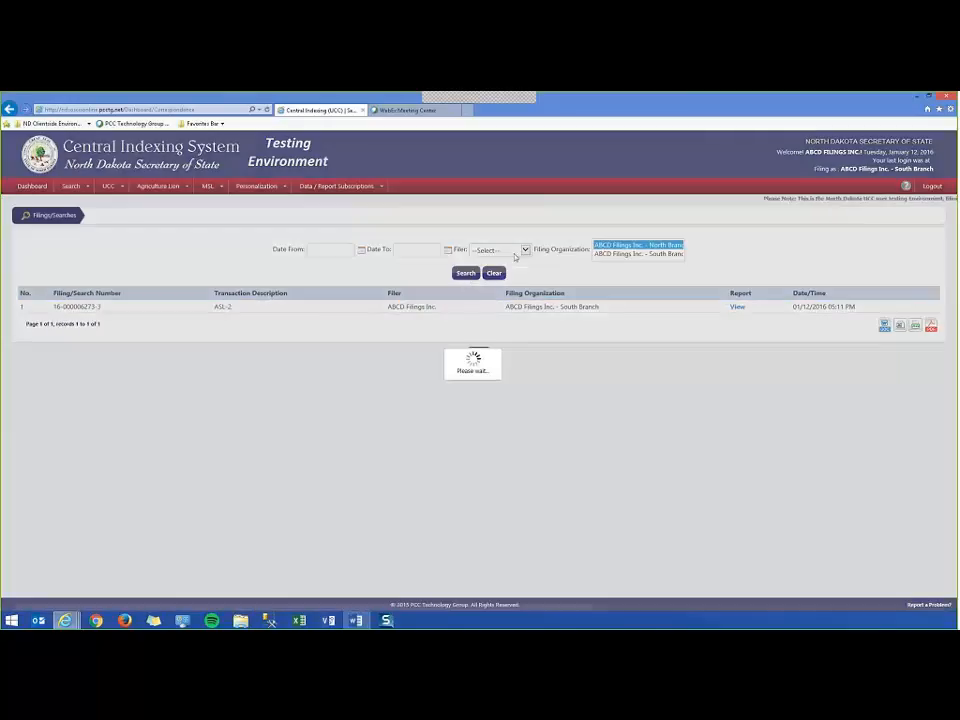
left_click(500, 250)
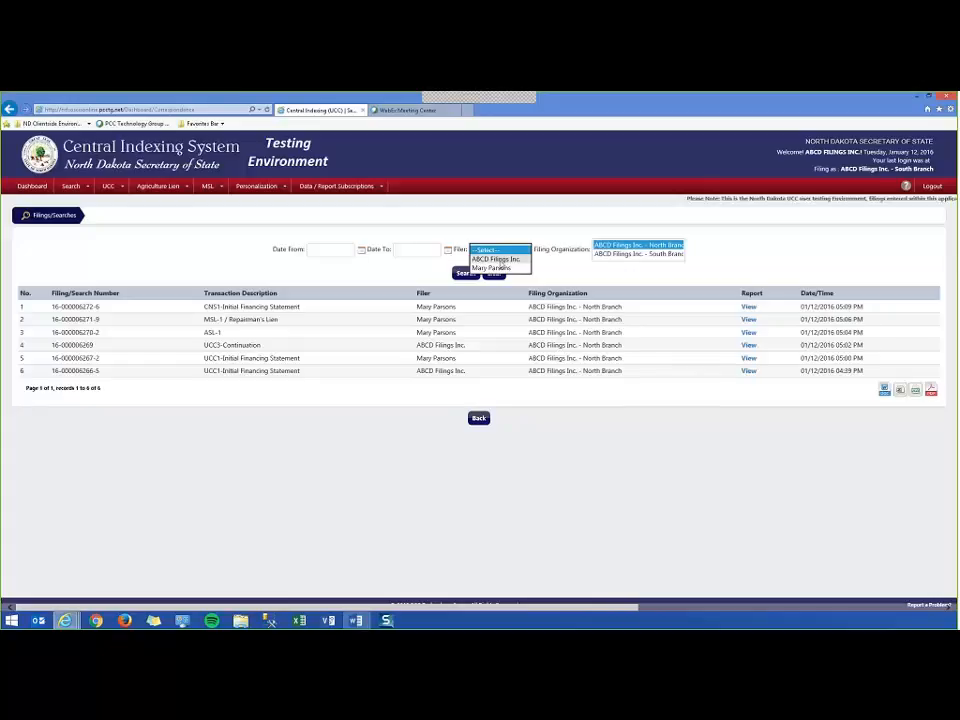
left_click(501, 260)
left_click(465, 273)
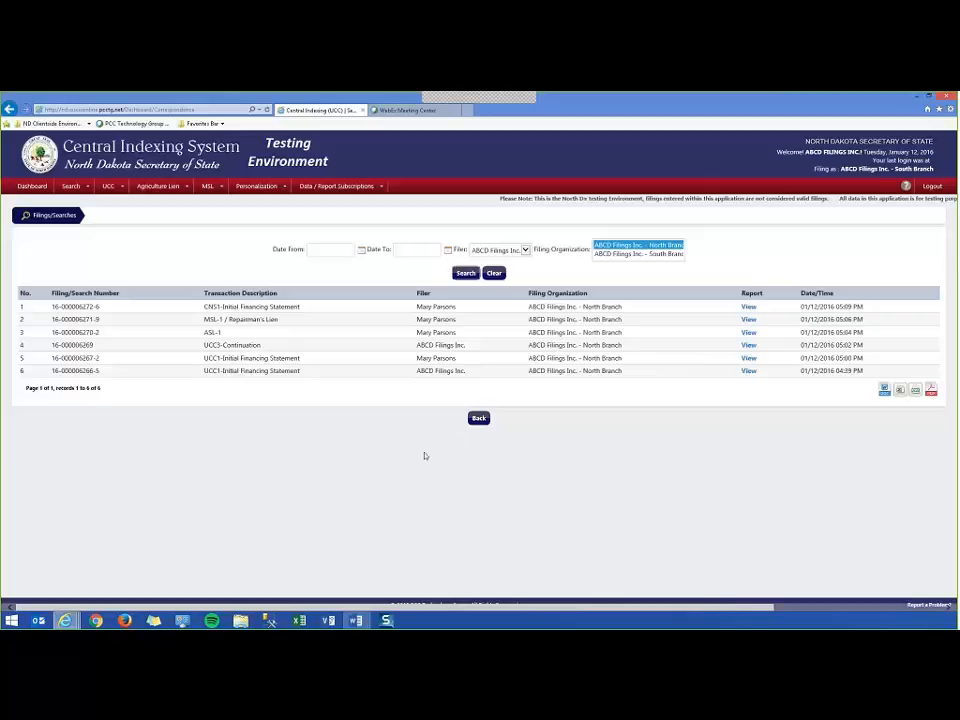
left_click_drag(417, 307, 457, 371)
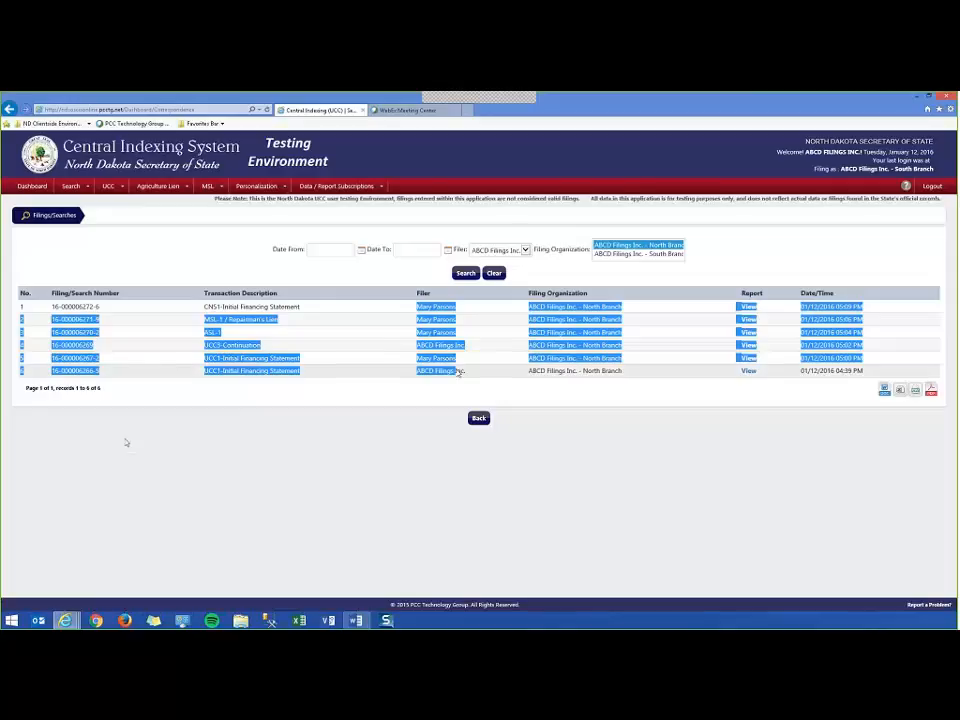
left_click(287, 361)
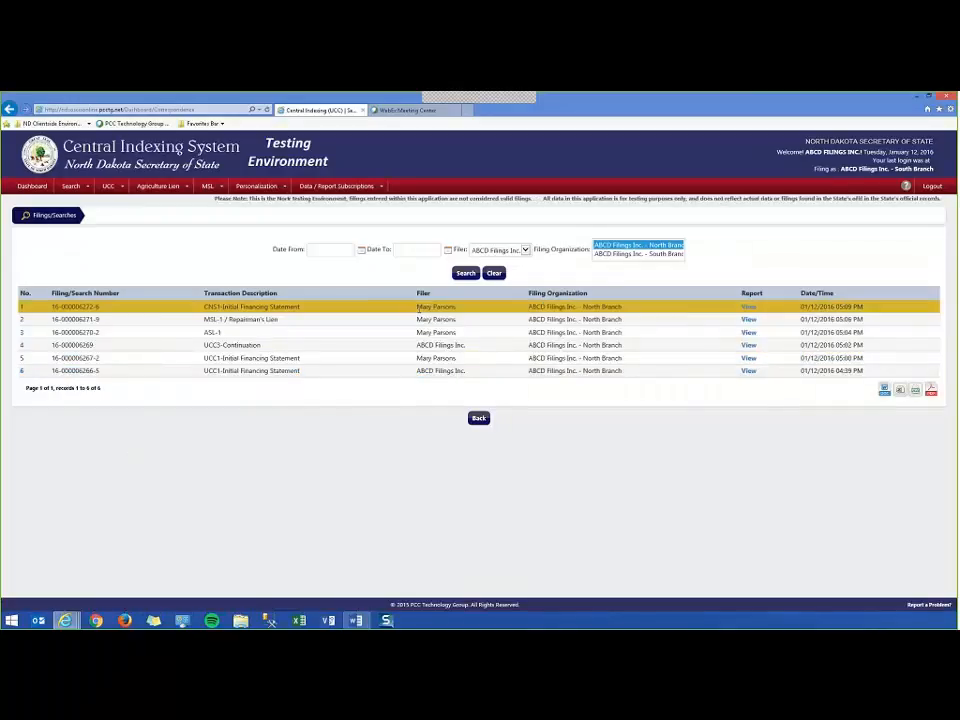
left_click_drag(418, 310, 459, 312)
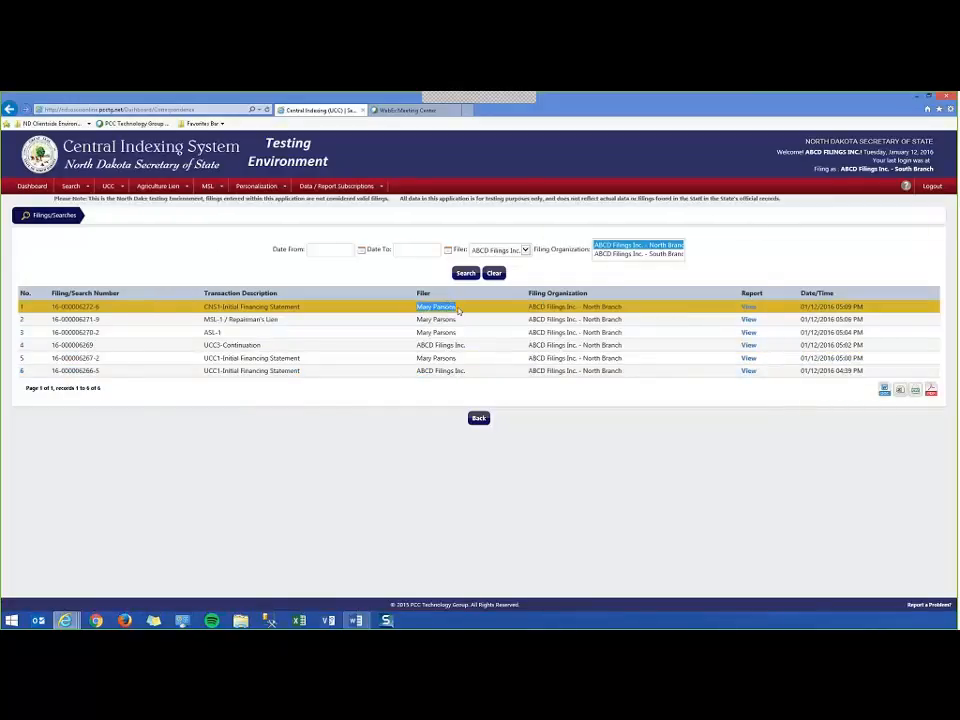